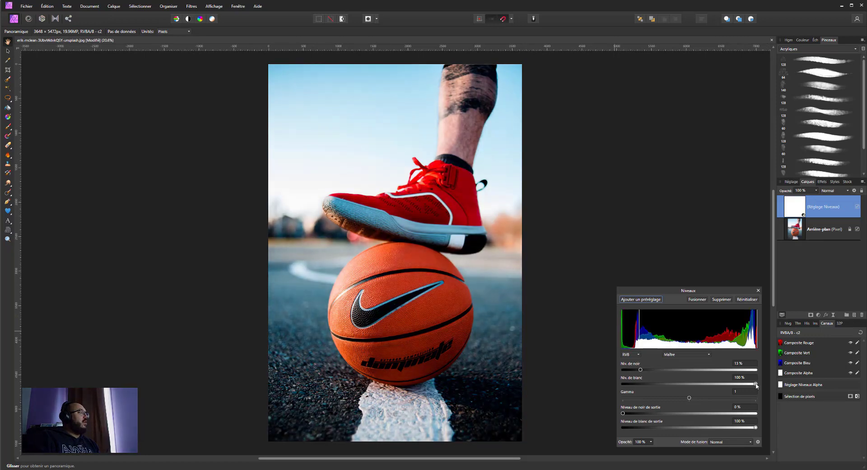
Set the Levels adjustment's gamma to about 1.37 and its black level to 21%.
drag(691, 397, 714, 396)
drag(642, 372, 647, 372)
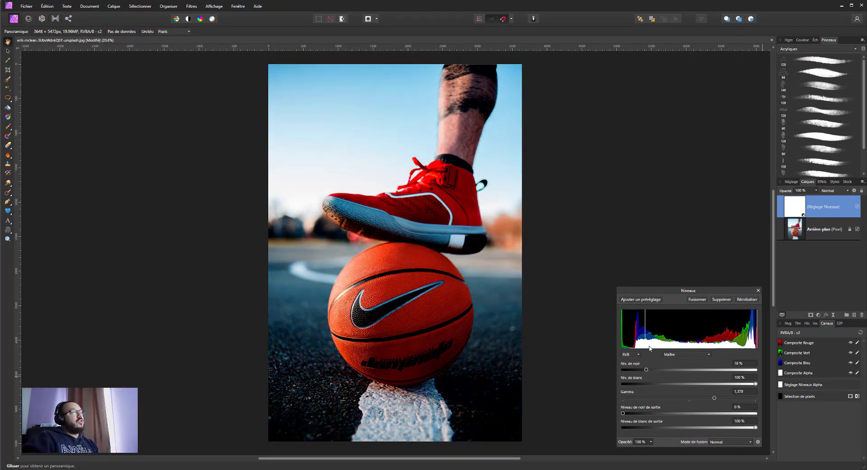
drag(646, 369, 651, 370)
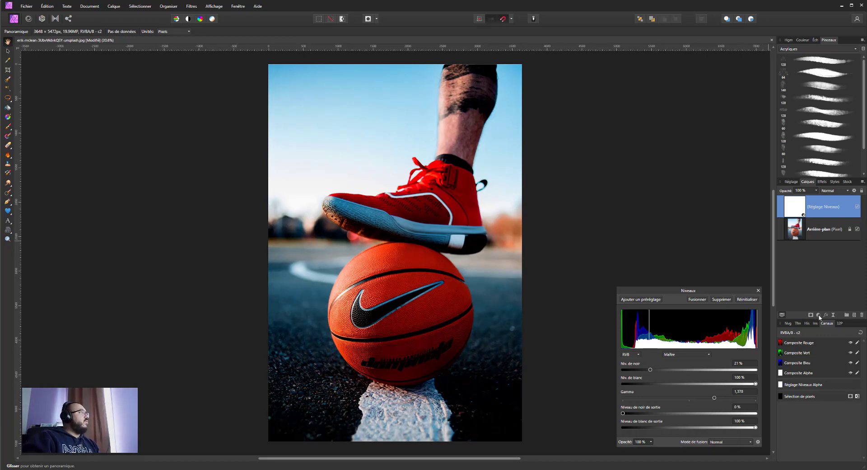
Add a Black and White adjustment layer using the Linear Burn (Densité + linéaire) blend mode at 41% opacity.
click(819, 316)
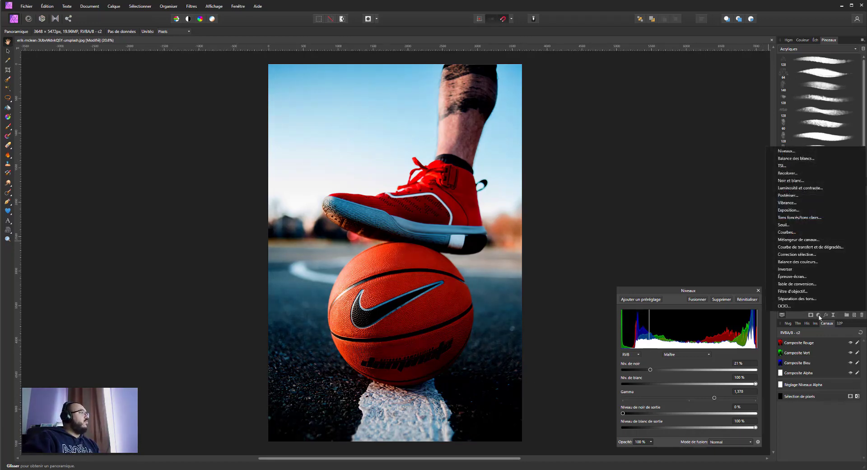
click(798, 182)
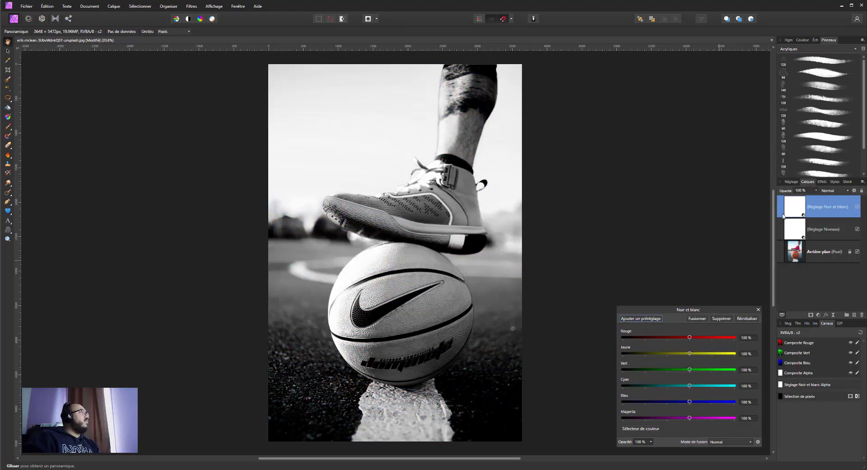
click(829, 191)
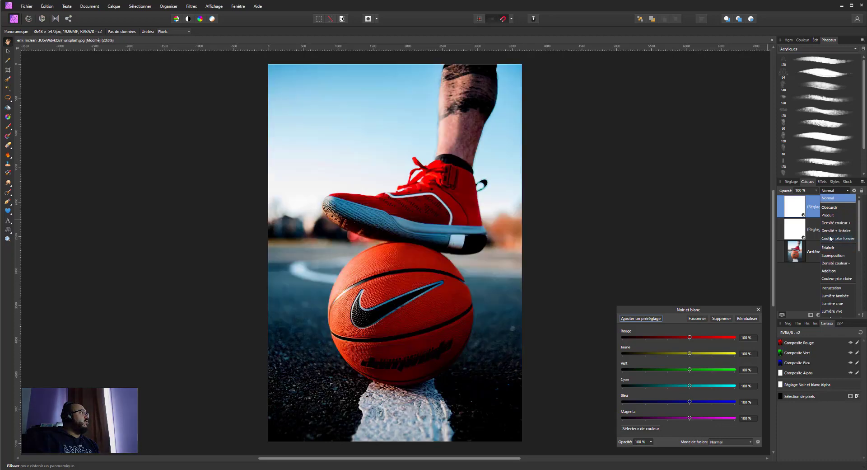
click(833, 231)
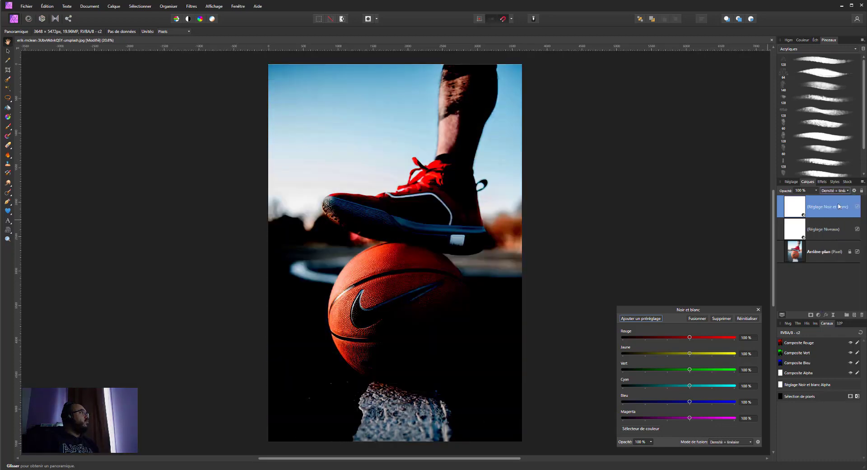
click(816, 191)
drag(811, 200, 786, 200)
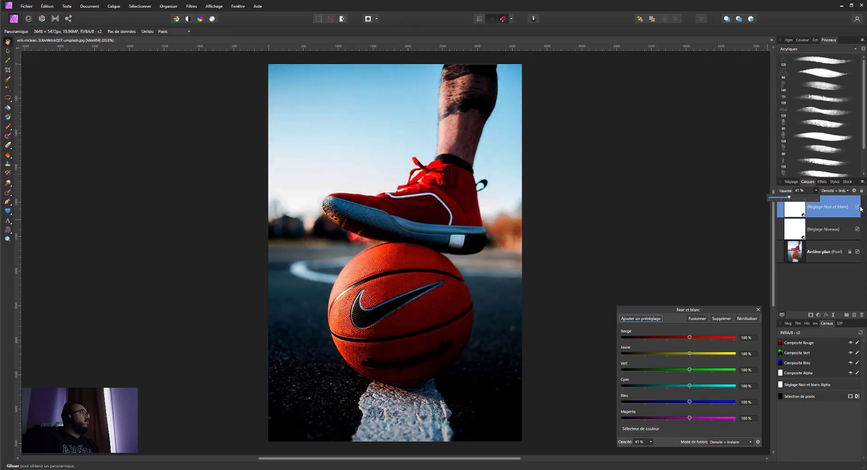
Toggle the black and white adjustment's visibility to compare the photo with and without it.
click(857, 206)
click(858, 207)
click(857, 206)
click(857, 206)
Group the Black and White and Levels adjustment layers together.
click(826, 231)
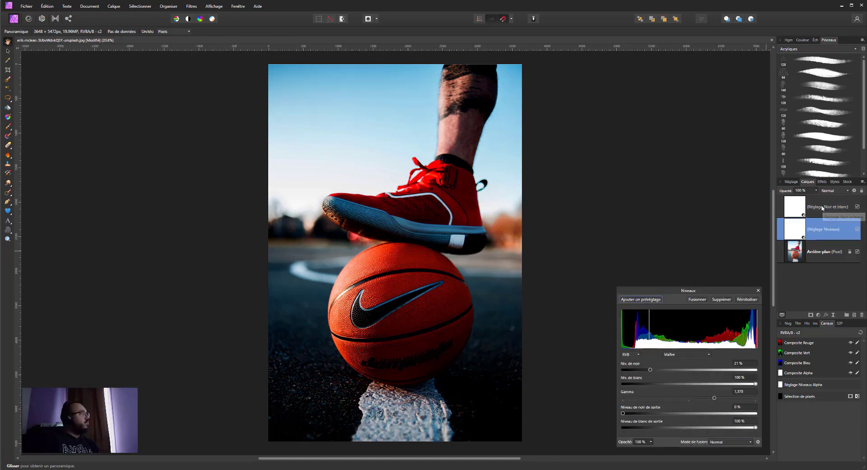
shift+click(819, 206)
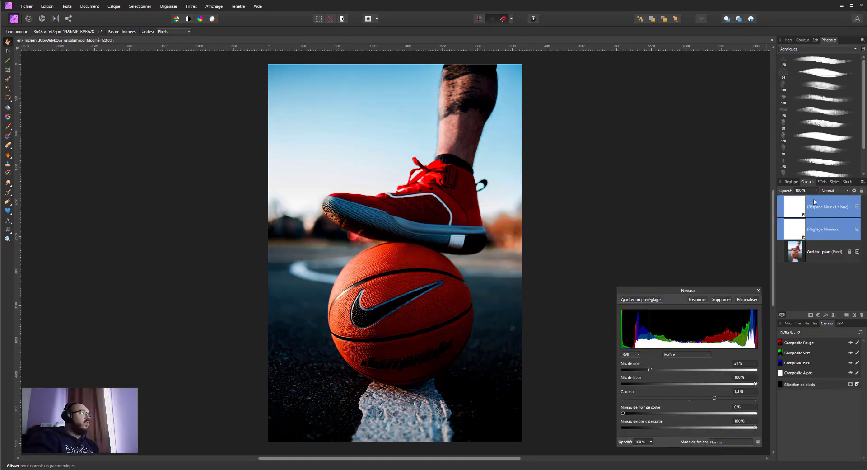
right_click(822, 214)
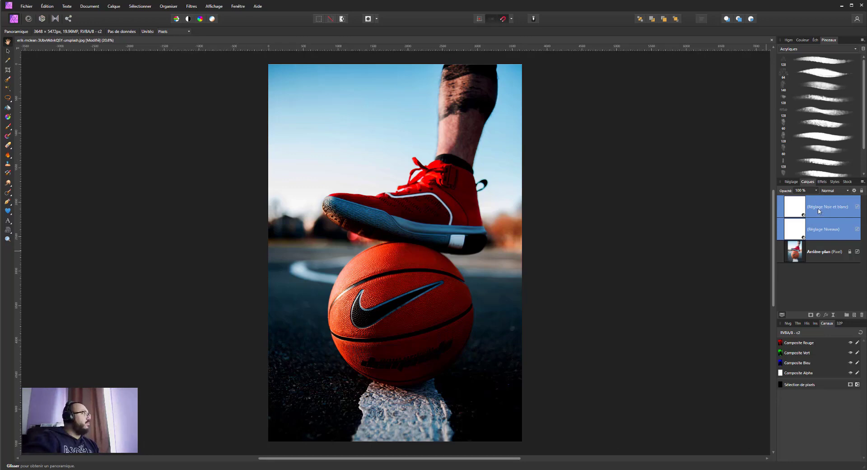
key(ctrl+g)
click(802, 201)
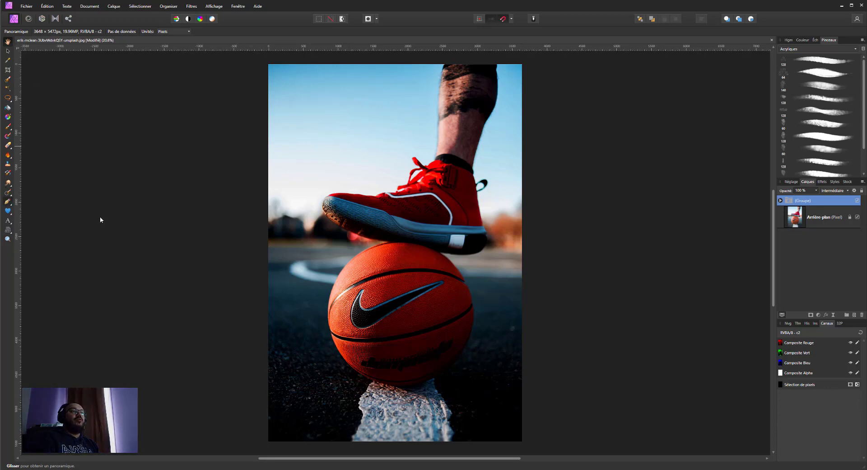
Trace the upper edge of the Nike swoosh on the basketball with the Pen tool, curving around its pointed end.
key(p)
click(363, 291)
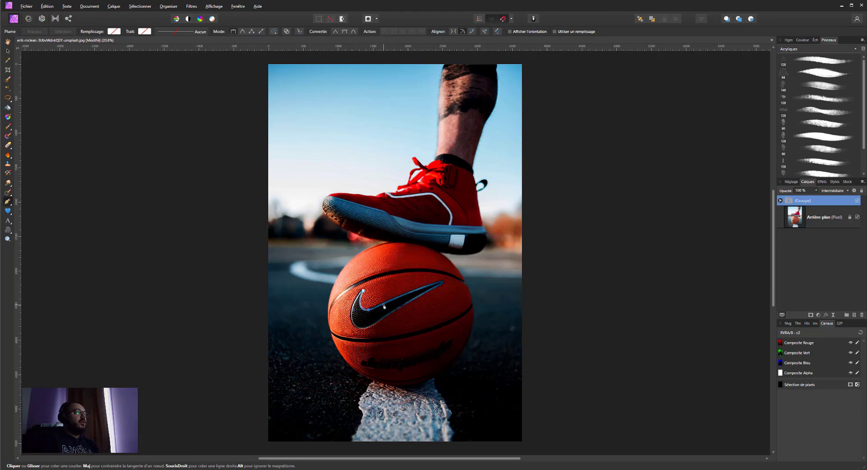
click(384, 307)
click(445, 283)
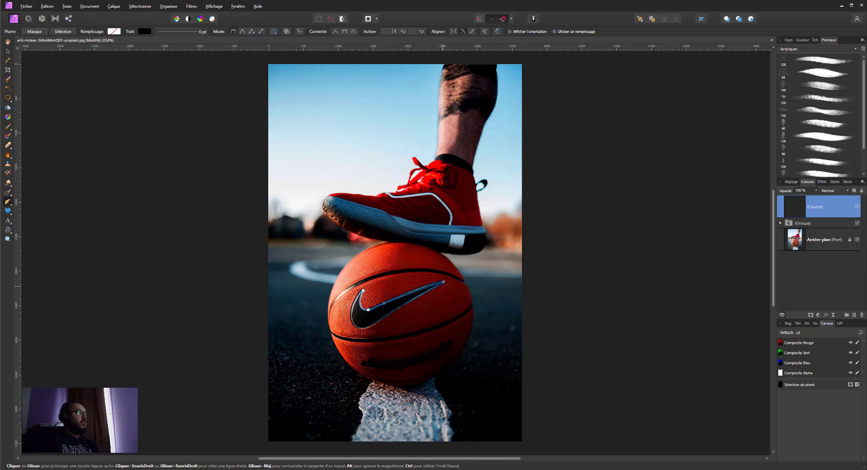
drag(443, 282, 442, 281)
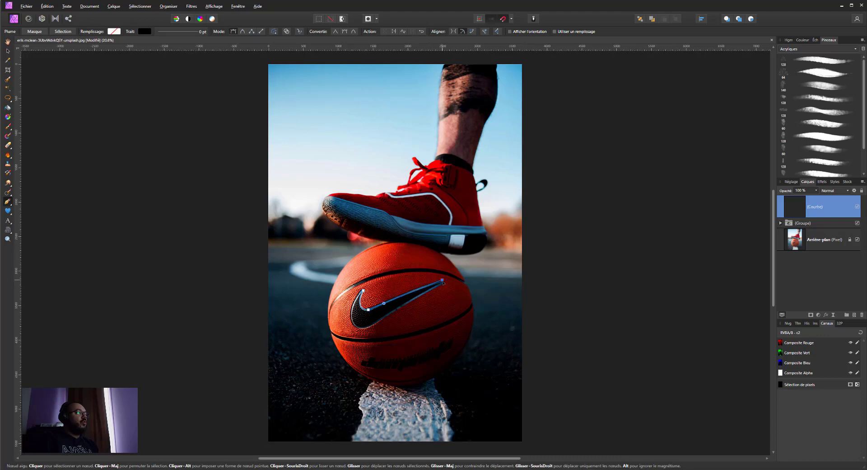
drag(437, 288, 422, 297)
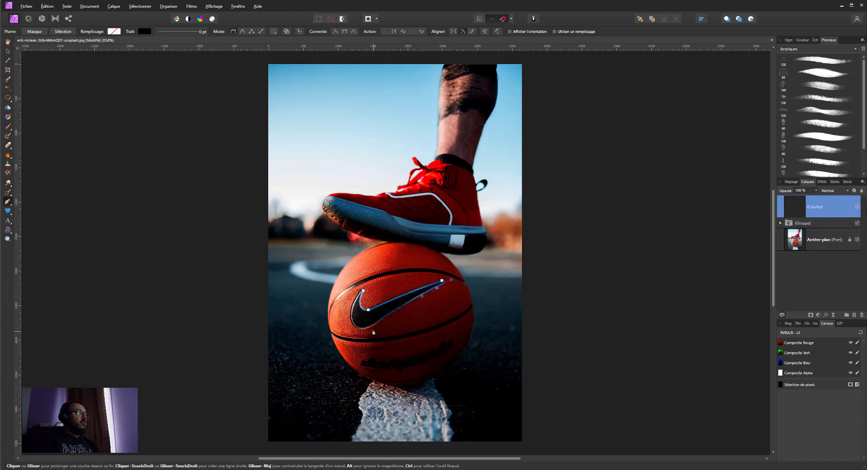
Close the curve along the swoosh's lower edge and fill the shape with white.
click(373, 327)
drag(352, 320, 346, 303)
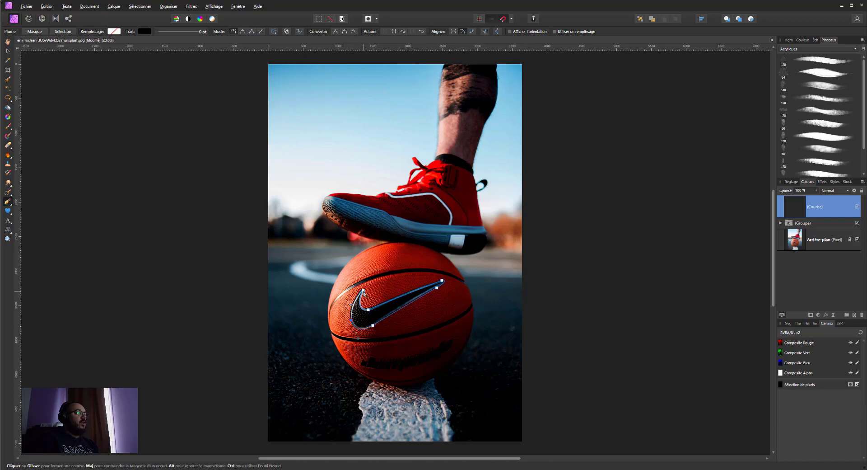
click(374, 289)
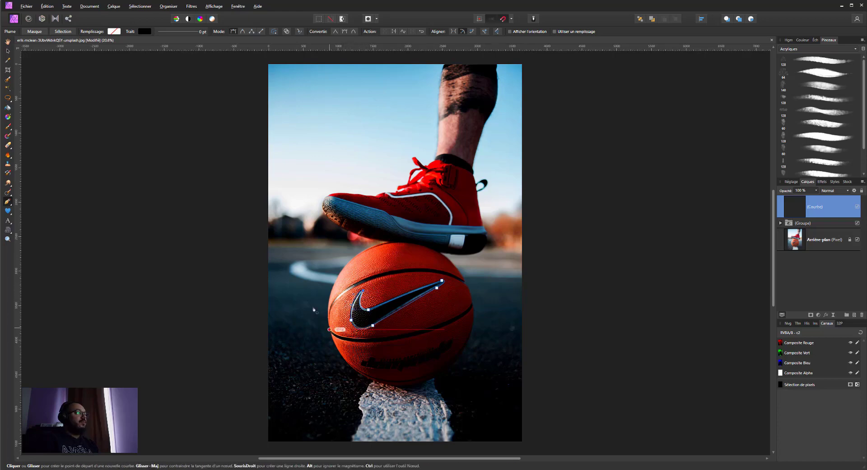
click(114, 32)
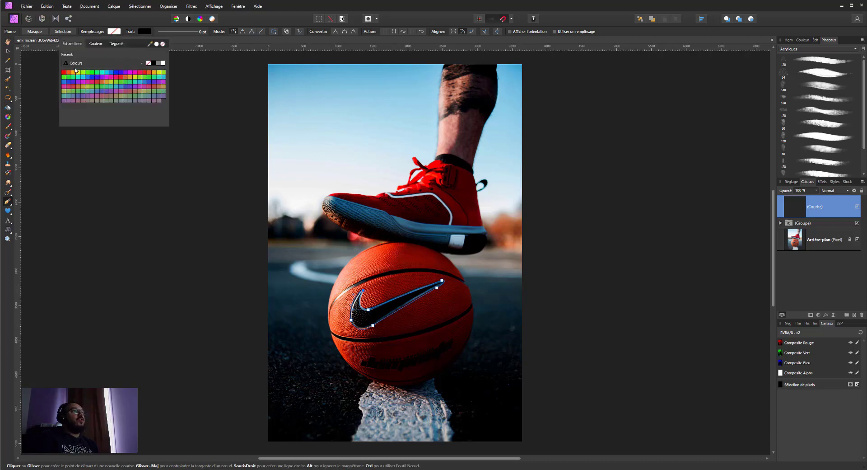
click(163, 63)
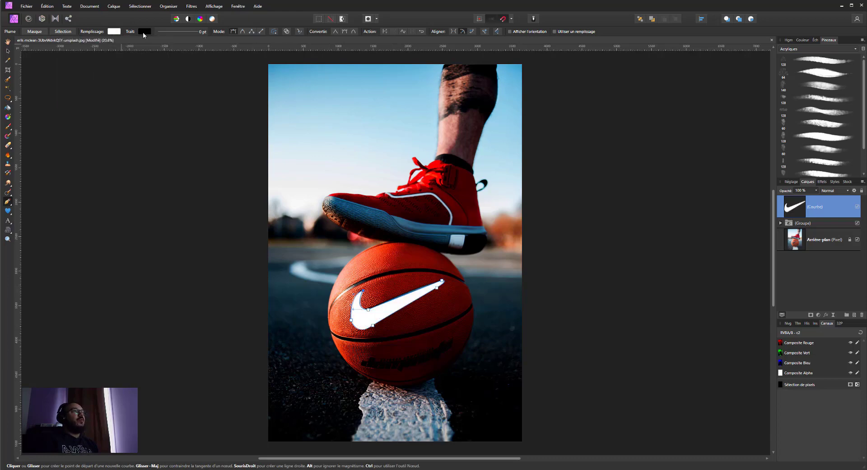
Refine the white shape's nodes and handles along the swoosh's inner and upper edges so it covers the logo exactly.
scroll(346, 252, up, 6)
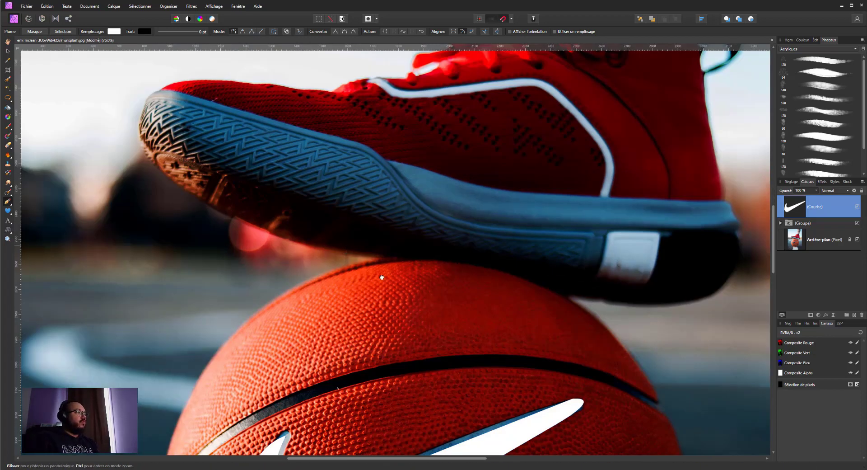
drag(396, 327, 331, 134)
drag(221, 239, 222, 237)
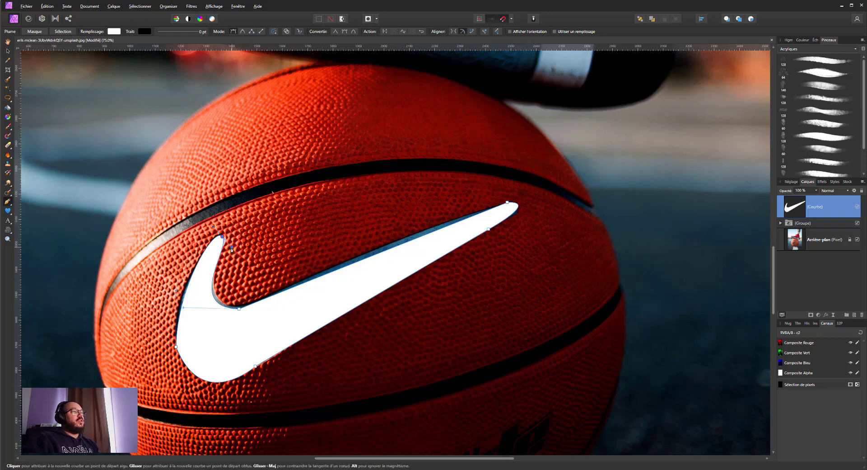
drag(232, 247, 235, 239)
drag(183, 308, 171, 287)
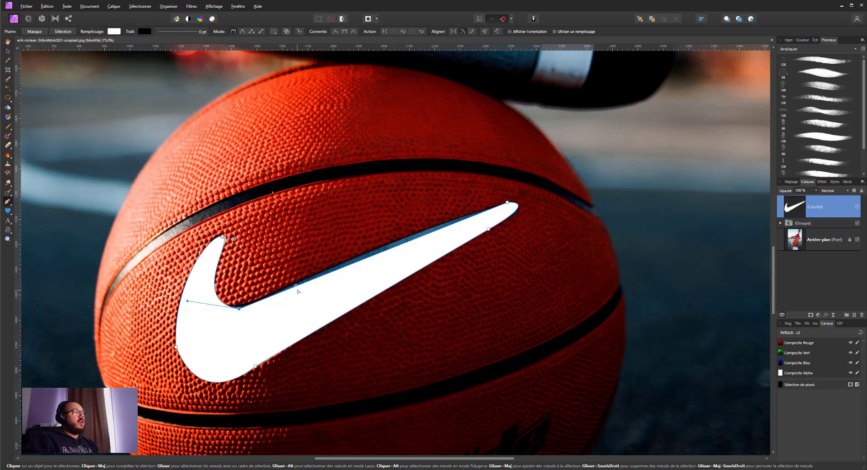
drag(240, 309, 304, 267)
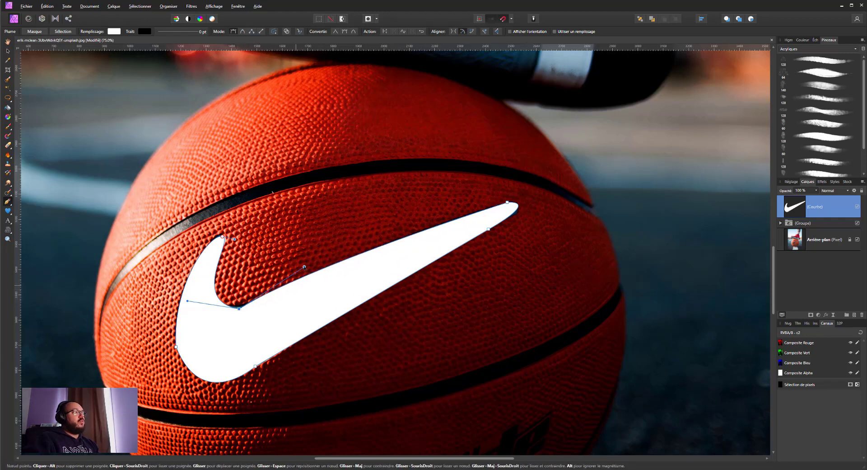
drag(518, 207, 512, 211)
ctrl+alt+click(509, 205)
key(ctrl+z)
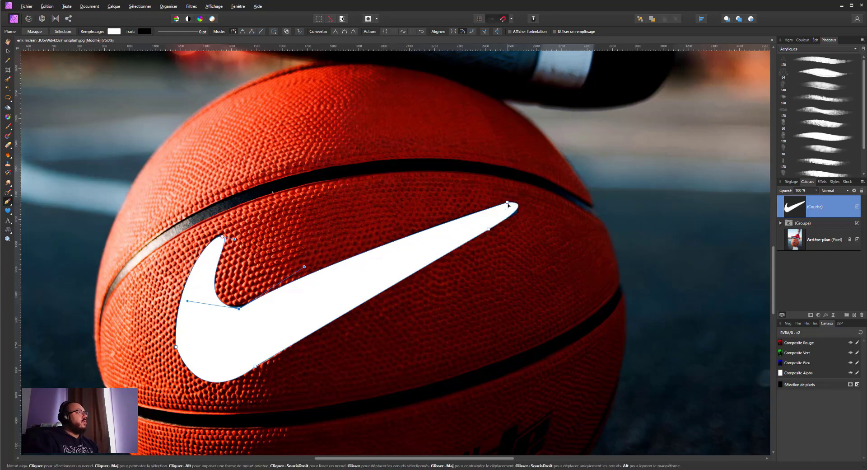
Adjust the curve handle of the lower node near the swoosh's thin tip and leave path editing.
ctrl+click(507, 203)
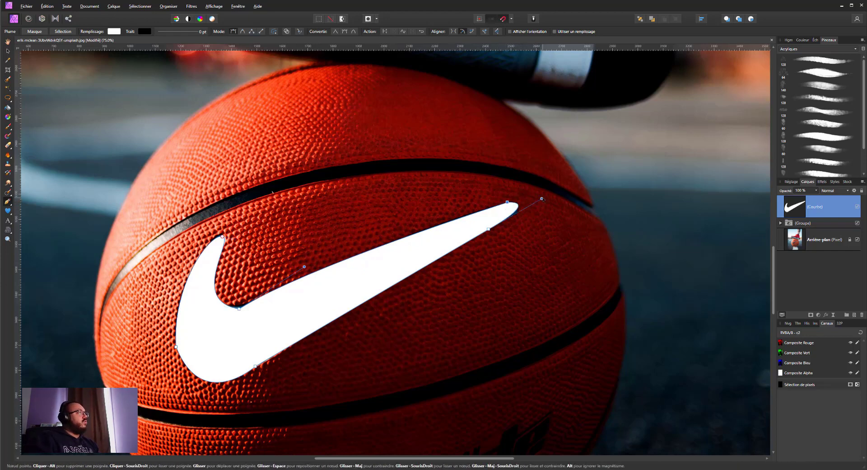
drag(542, 199, 542, 205)
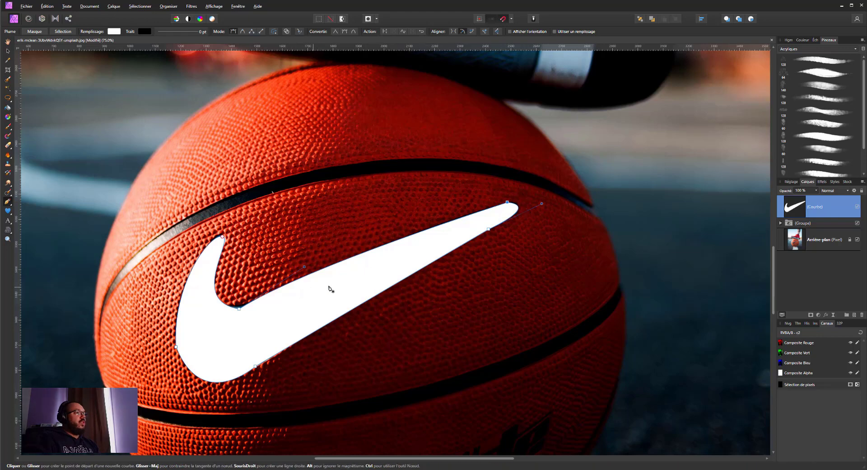
click(8, 51)
Trace the white patch on the shoe's heel sole as a closed Pen curve directly above the background layer and fill it white.
key(ctrl+0)
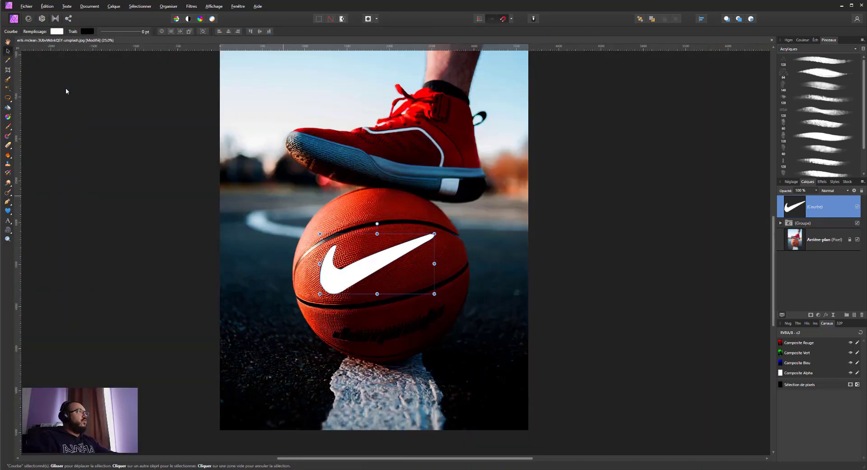
key(ctrl+minus)
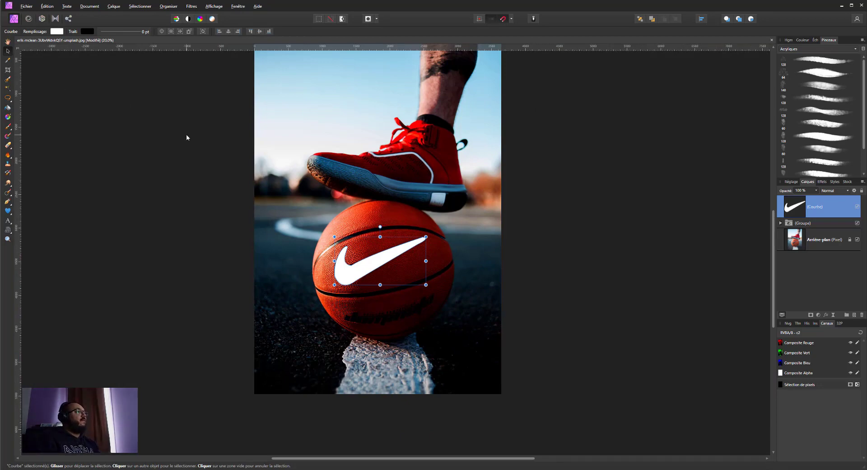
click(434, 208)
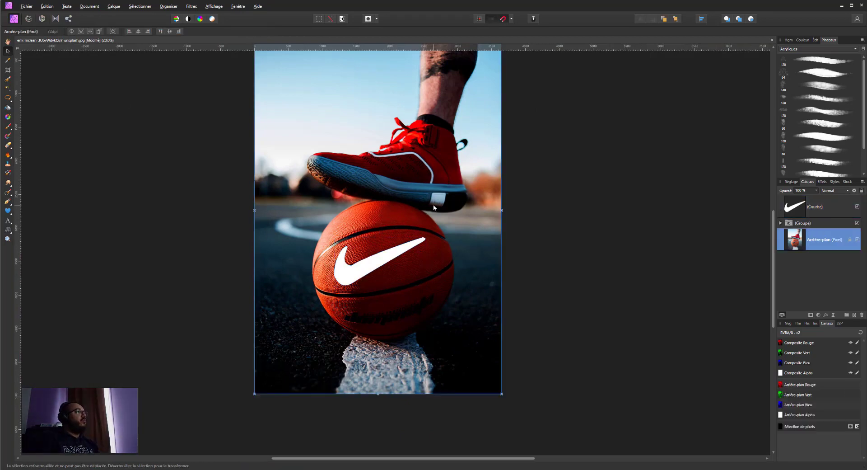
click(8, 201)
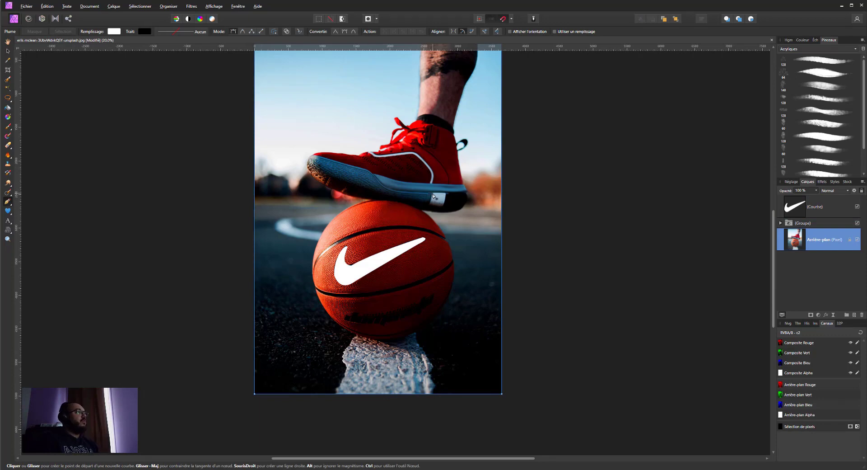
click(432, 194)
click(426, 211)
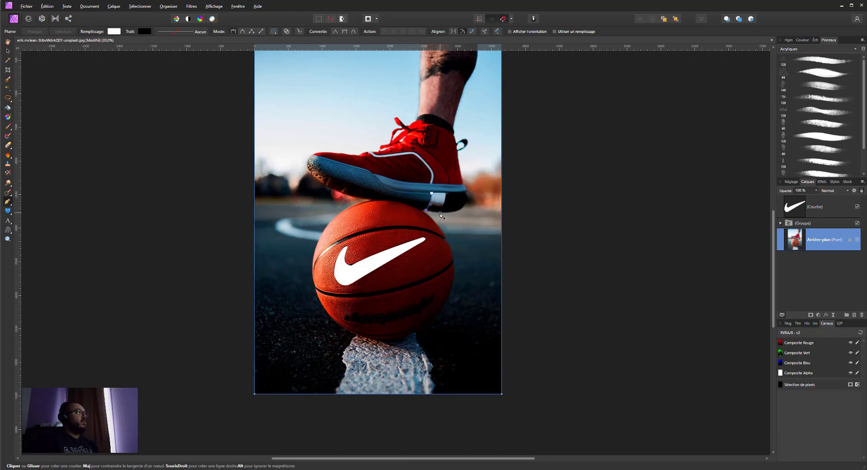
click(441, 211)
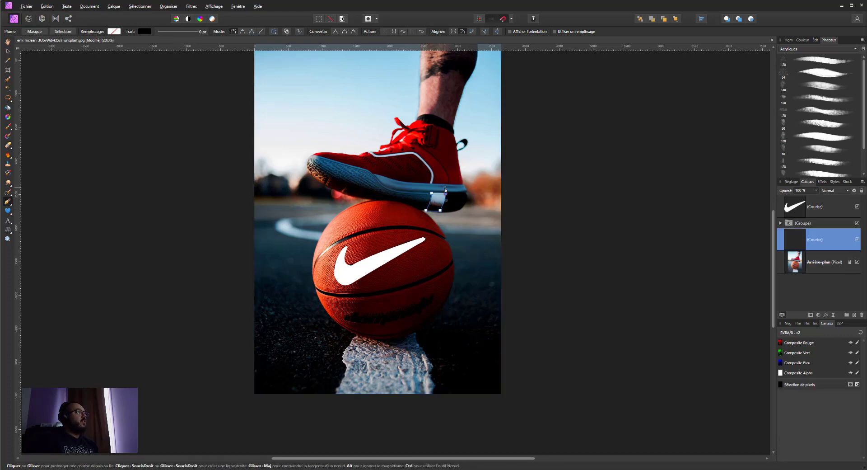
click(432, 194)
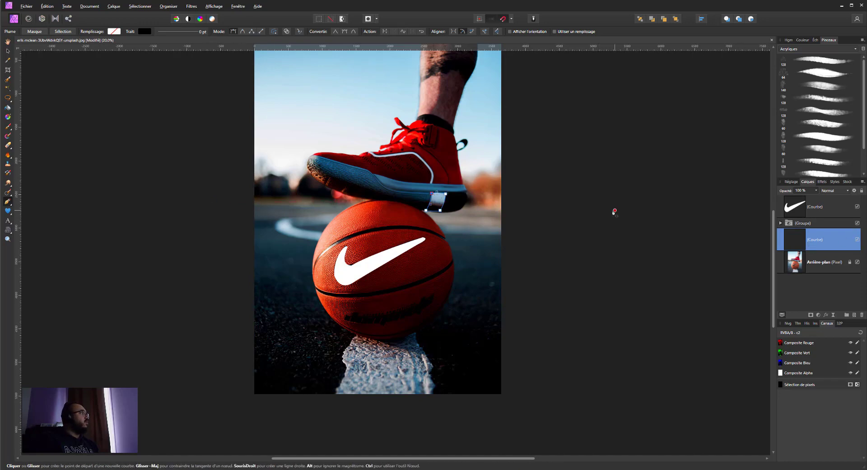
click(114, 31)
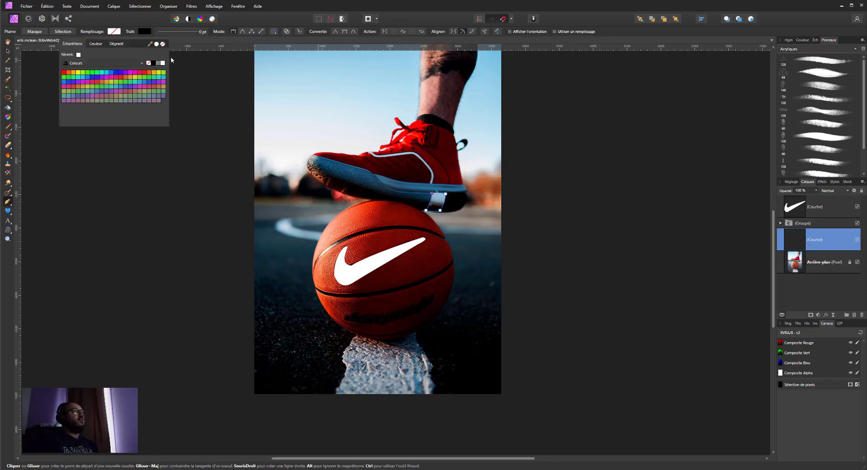
click(163, 63)
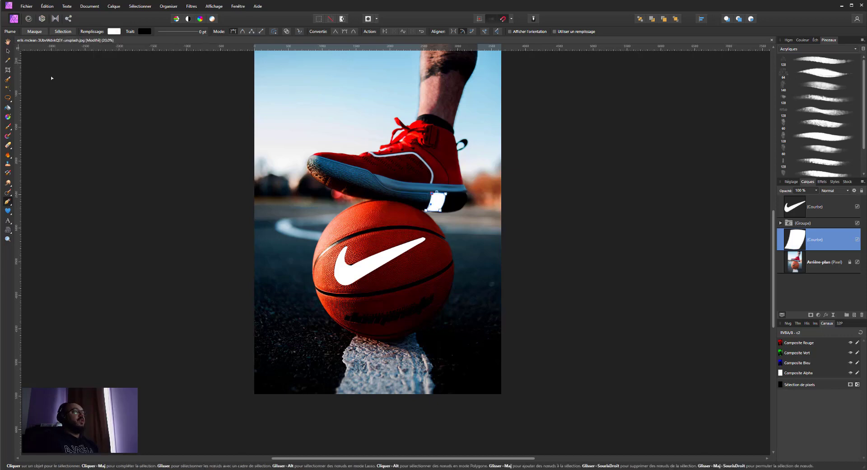
Move the sole patch curve above the adjustment group and open its layer effects clear of the photo.
click(7, 51)
drag(806, 241, 811, 221)
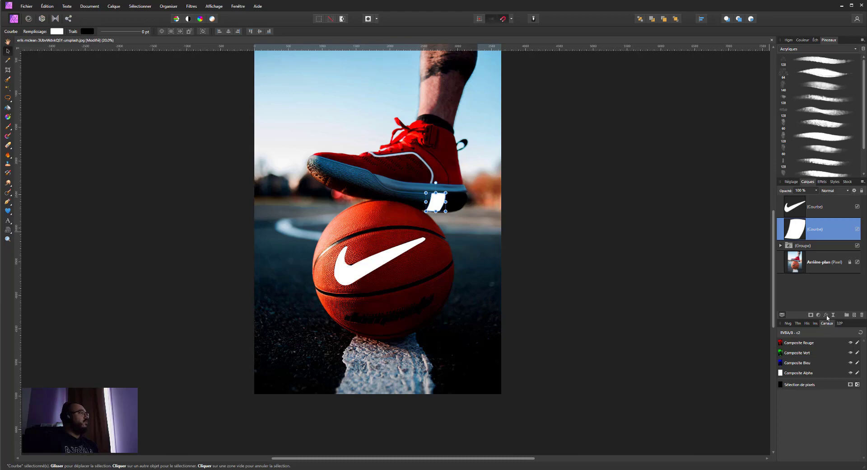
click(827, 317)
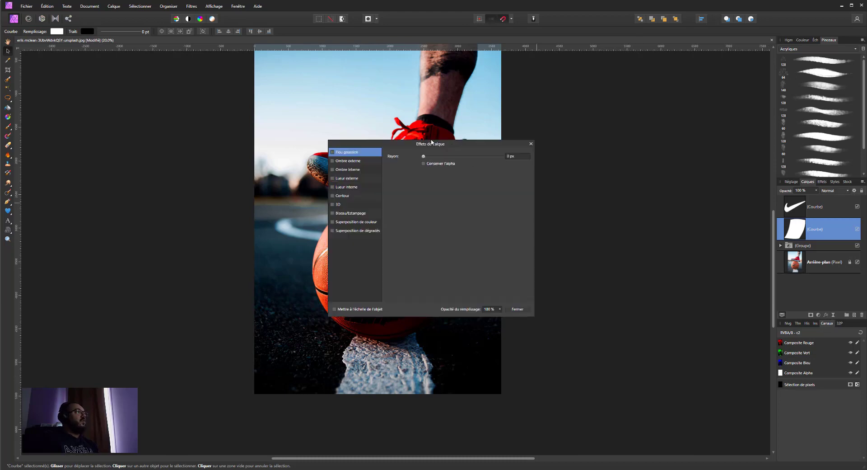
drag(465, 146, 189, 80)
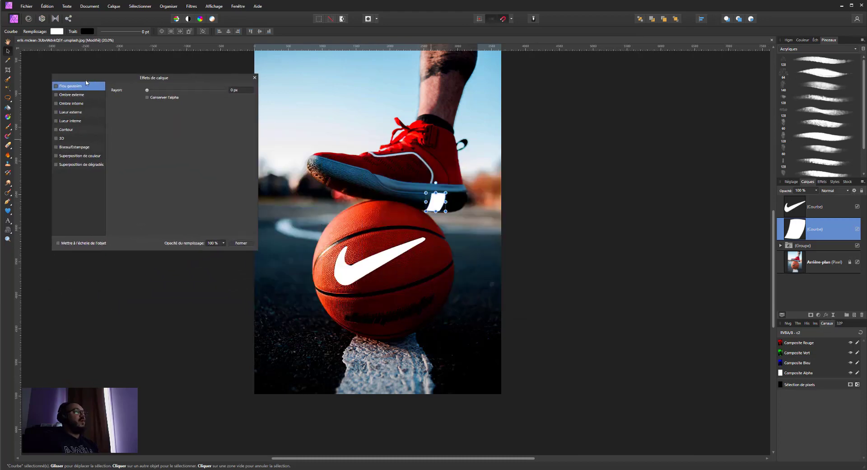
Enable an outer glow on the sole patch curve and set its colour to pure cyan (C 100, others 0).
click(72, 113)
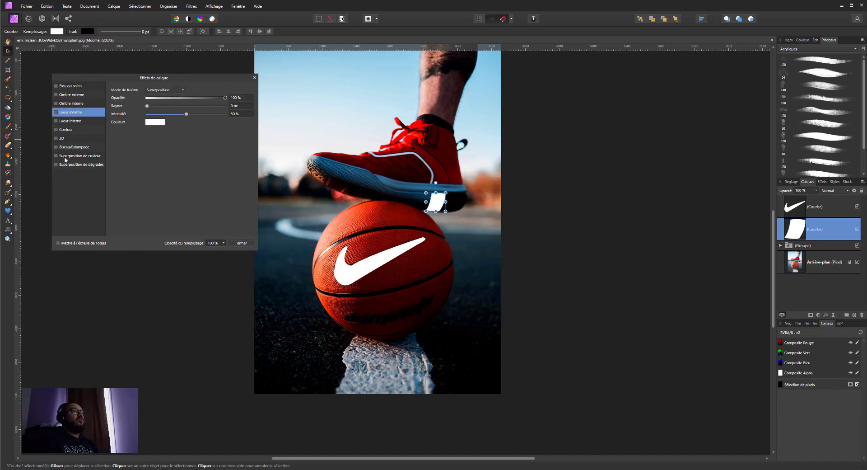
click(64, 122)
click(70, 113)
click(151, 123)
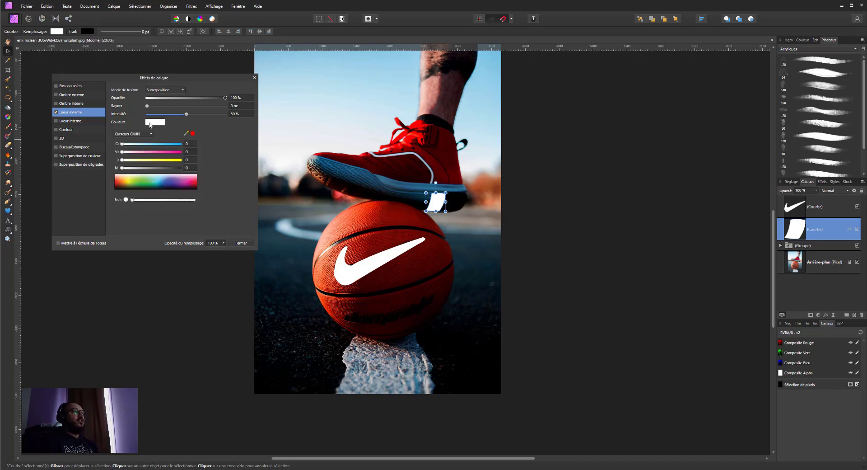
drag(160, 145, 208, 147)
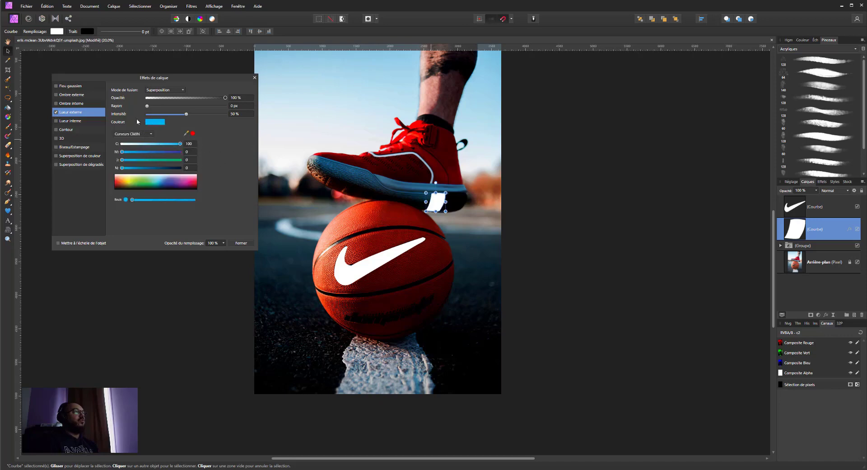
click(229, 147)
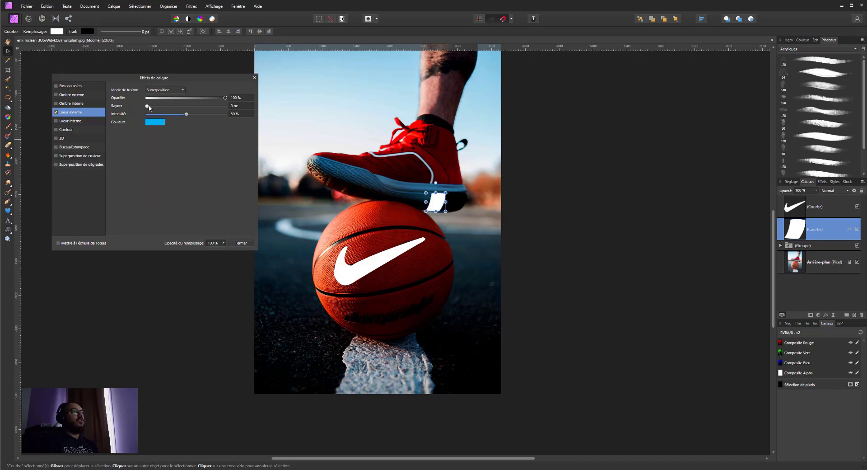
Set the sole patch's outer glow to Normal blend mode, radius 100 px and intensity 0%.
drag(147, 106, 175, 106)
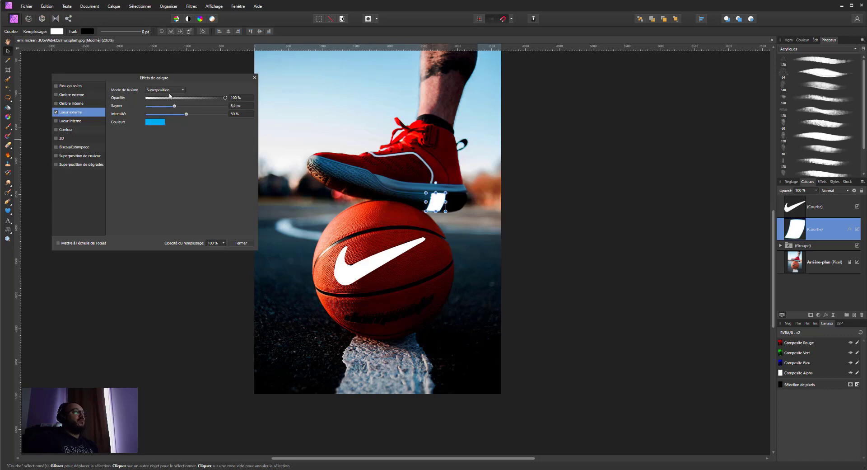
click(159, 90)
scroll(161, 119, up, 3)
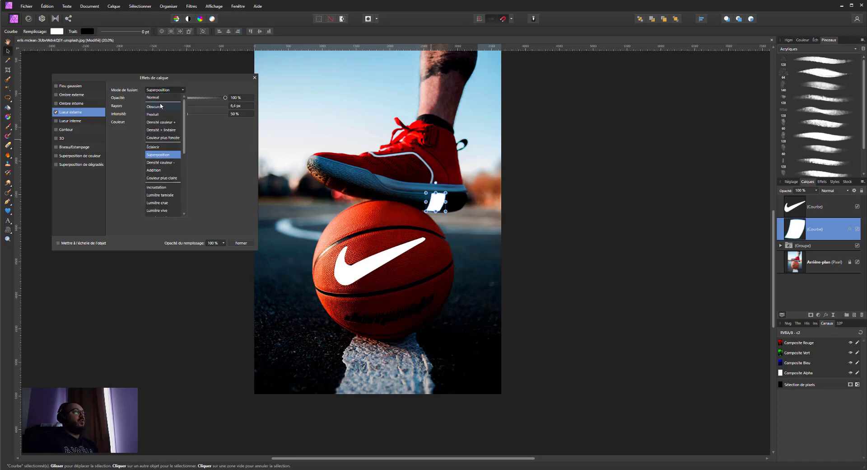
click(159, 102)
drag(175, 106, 291, 108)
scroll(463, 212, up, 2)
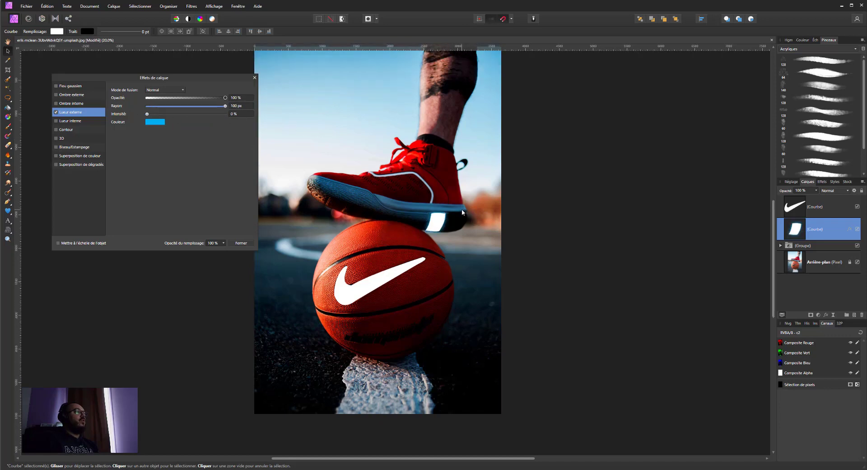
Set the sole patch's outer glow radius to 406 px and its intensity to 38%.
scroll(463, 212, down, 1)
click(252, 105)
text(123)
key(Return)
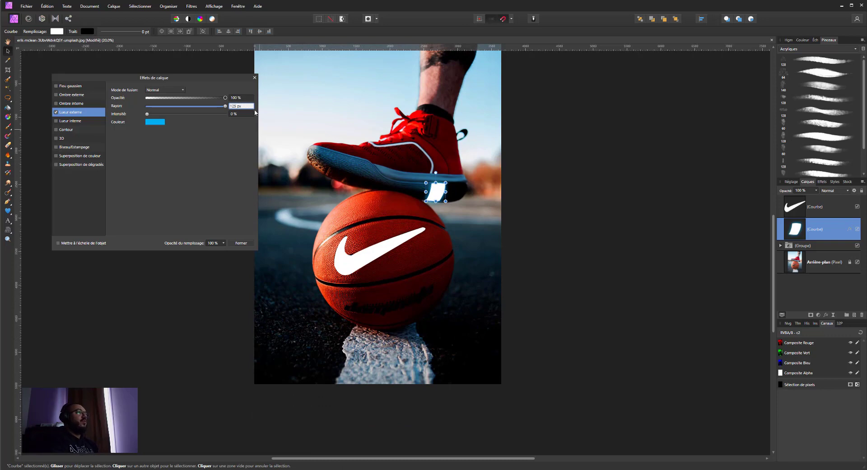
key(Up)
key(Up)
key(Up)
key(Up)
key(Up)
key(Up)
key(Up)
key(Up)
text(40)
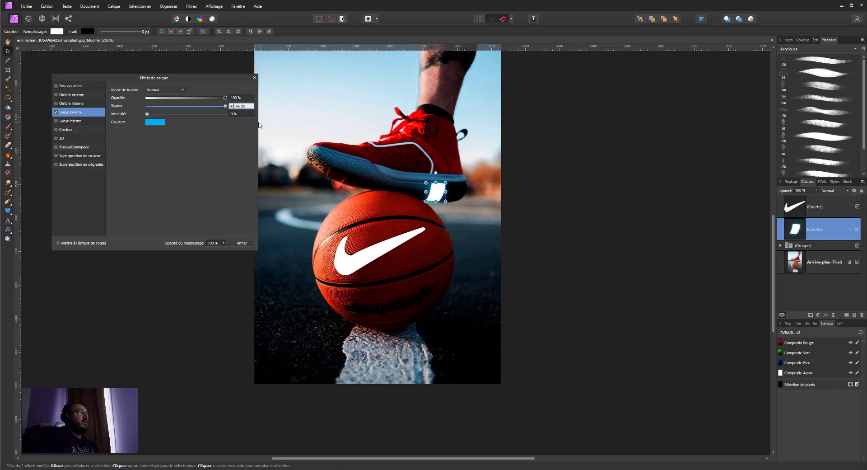
key(Delete)
click(247, 115)
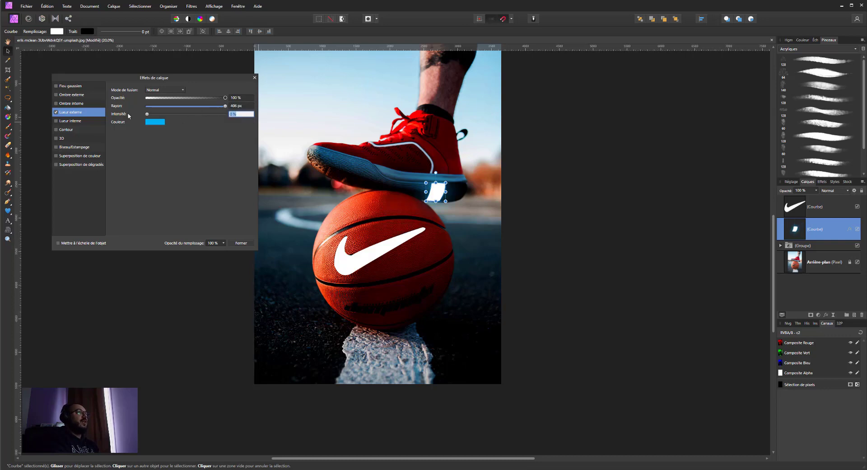
drag(147, 116, 176, 114)
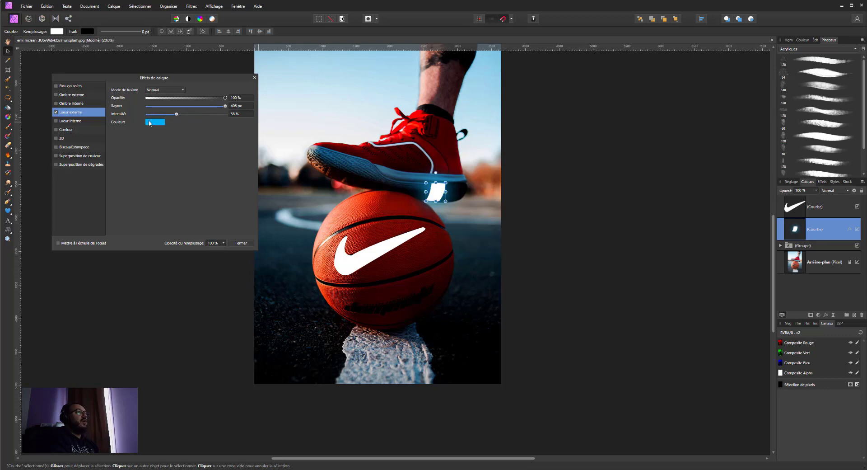
Enable an inner glow on the sole patch with Normal blend mode and a pure cyan colour (C 100).
click(67, 121)
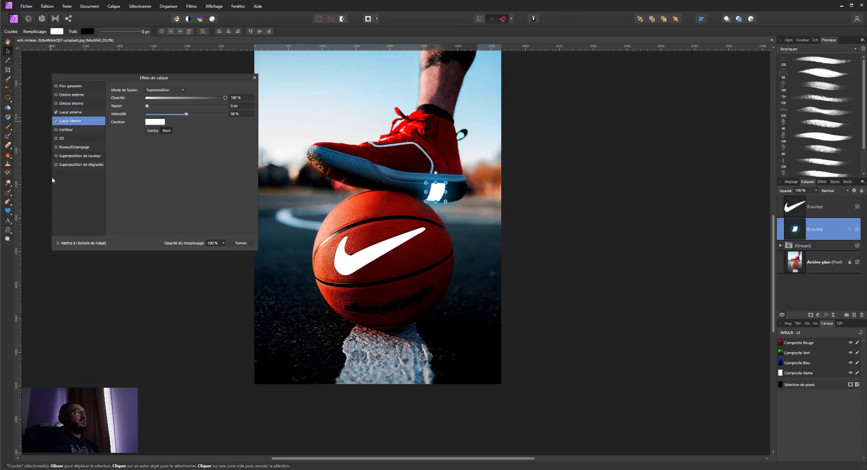
click(164, 90)
click(155, 123)
drag(122, 143, 223, 149)
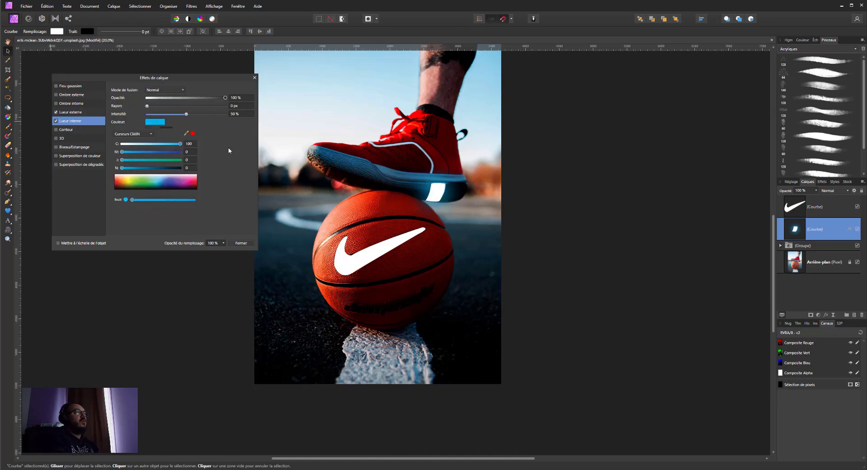
Set the sole patch's inner glow radius to 160 px and its opacity to 41%.
click(148, 106)
drag(192, 108, 249, 110)
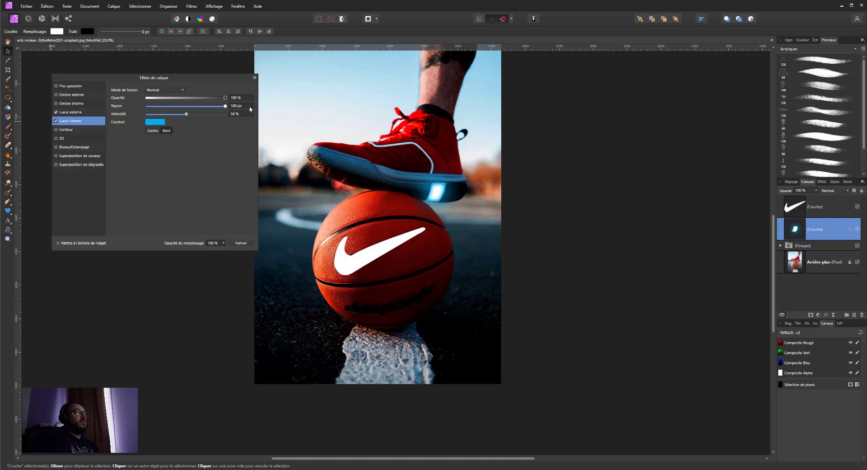
drag(189, 99, 173, 100)
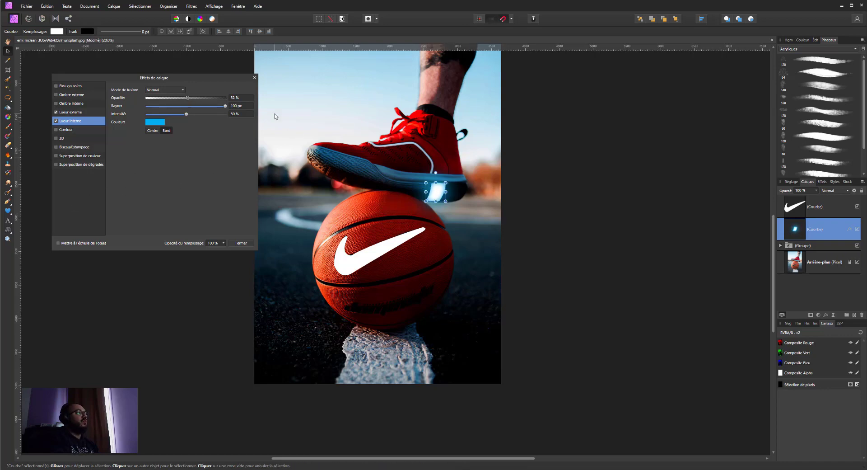
mouse_move(187, 98)
mouse_down()
mouse_move(175, 98)
mouse_move(190, 97)
mouse_up()
click(246, 106)
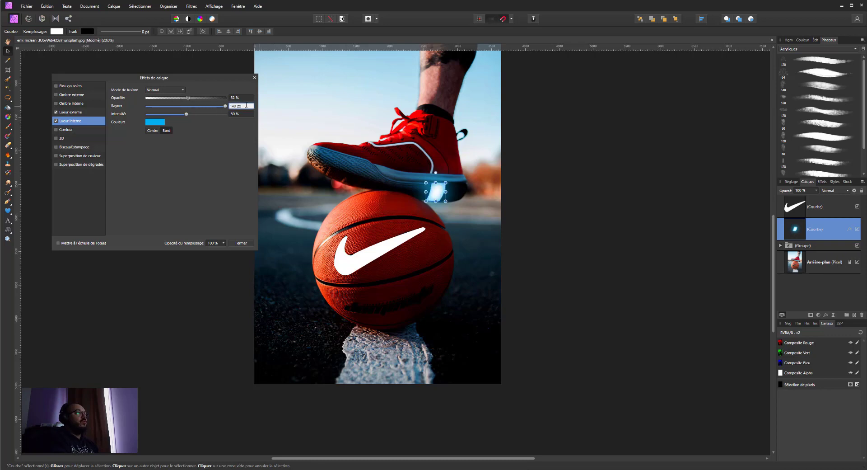
drag(186, 98, 167, 98)
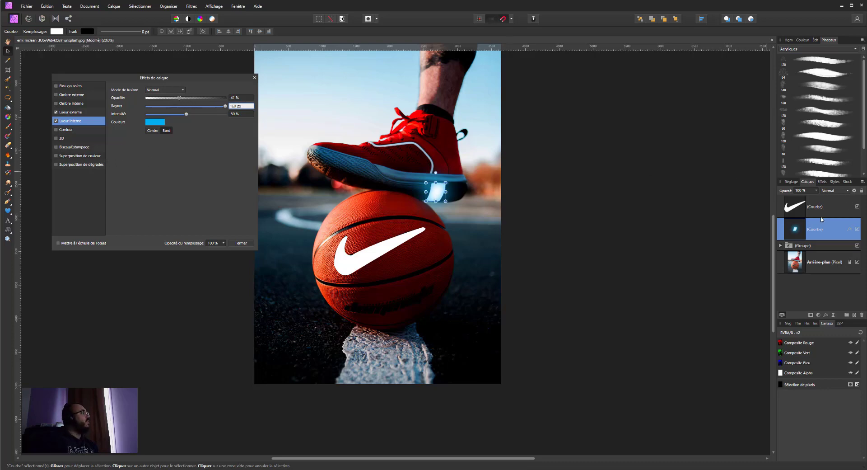
Enable outer glow and inner glow effects on the swoosh curve.
click(818, 213)
click(851, 230)
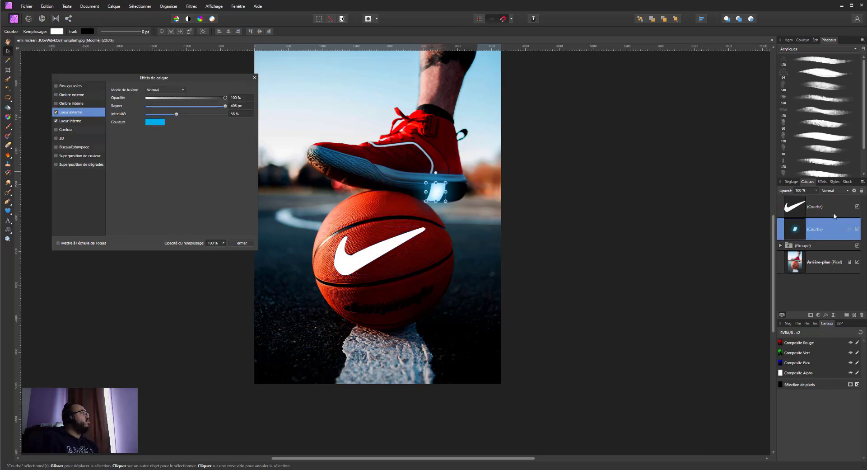
click(822, 207)
mouse_move(849, 231)
mouse_down()
mouse_move(839, 208)
mouse_move(843, 231)
mouse_up()
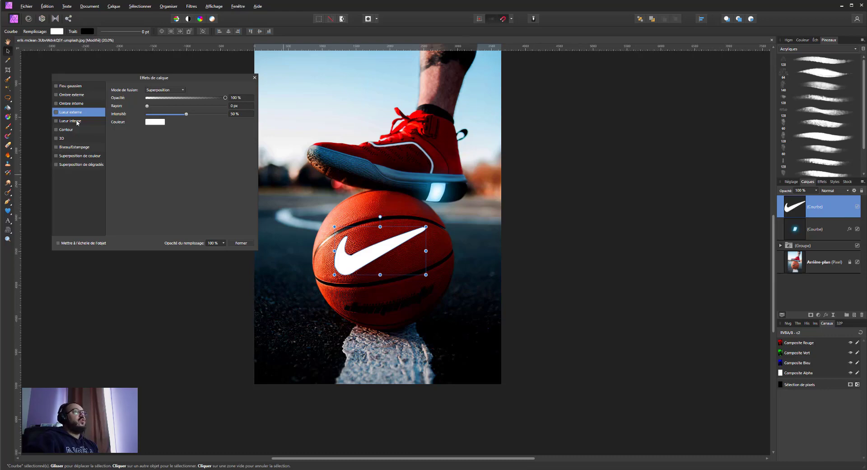
click(56, 121)
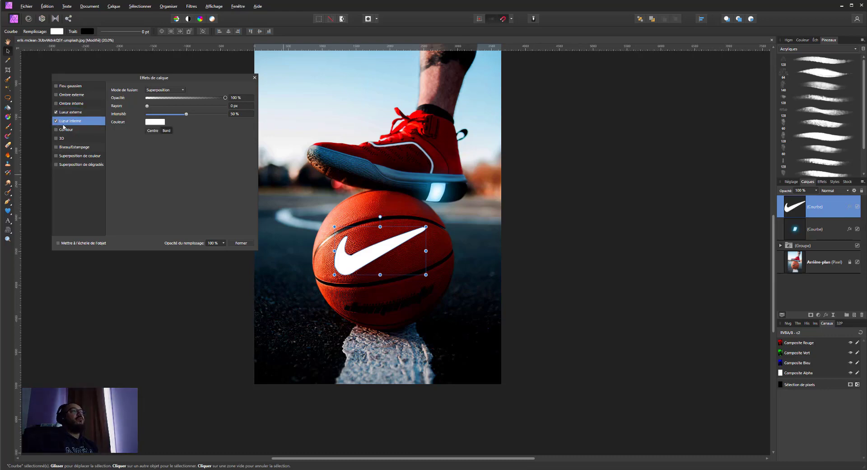
Set the swoosh's inner glow to Normal blend mode, pure cyan, radius 130 px and opacity 48%.
click(157, 90)
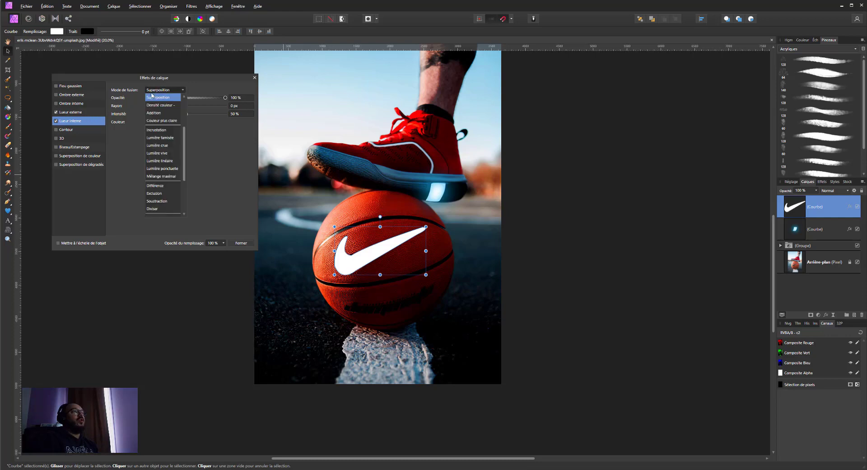
click(153, 98)
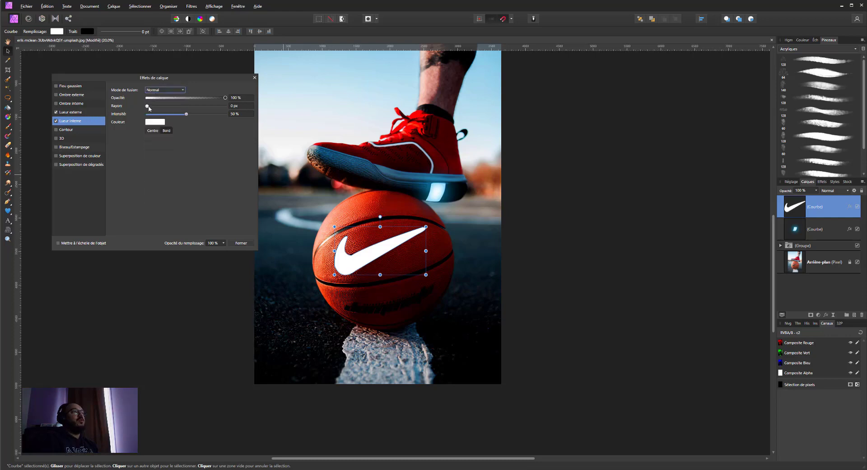
click(155, 122)
drag(189, 146, 239, 149)
click(244, 110)
drag(147, 106, 247, 110)
click(244, 108)
text(120)
key(Return)
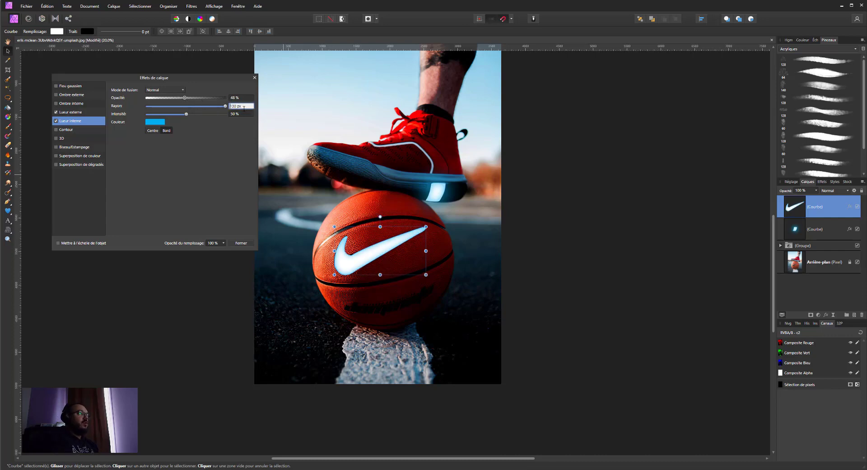
Set the swoosh's outer glow to Normal blend mode with a pure cyan colour (C 100).
click(70, 112)
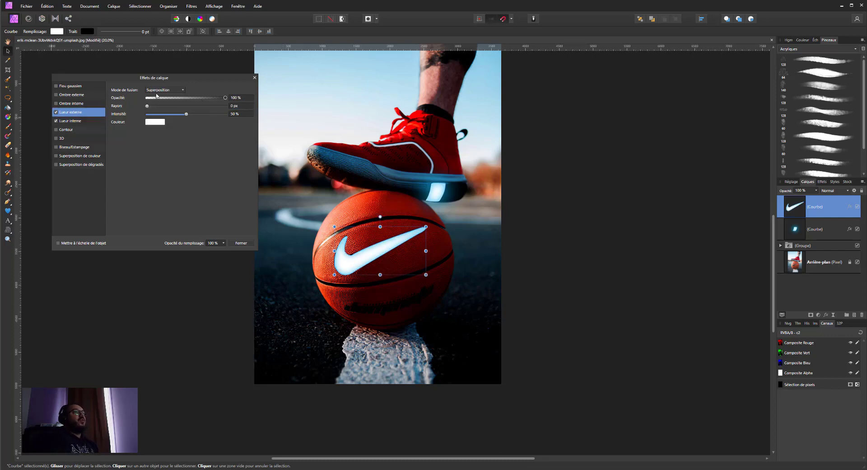
click(165, 90)
click(154, 98)
click(155, 122)
click(182, 145)
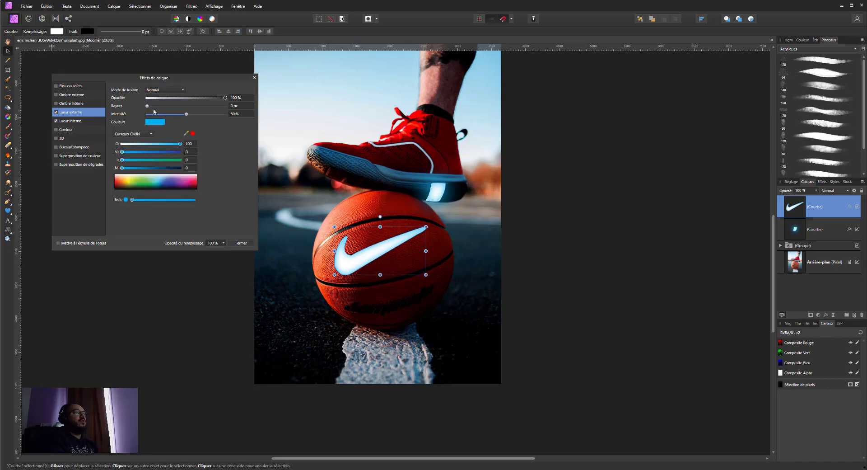
Adjust the swoosh's outer glow to radius 100 px, opacity 88% and intensity 35%.
drag(211, 109, 225, 105)
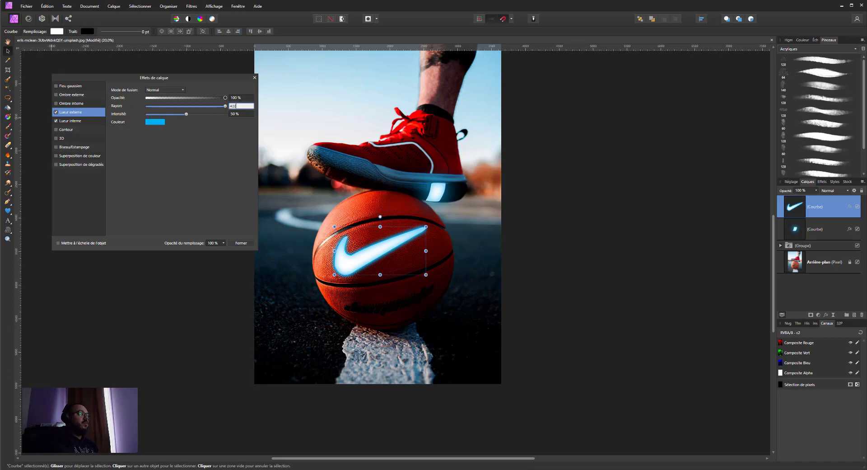
key(Tab)
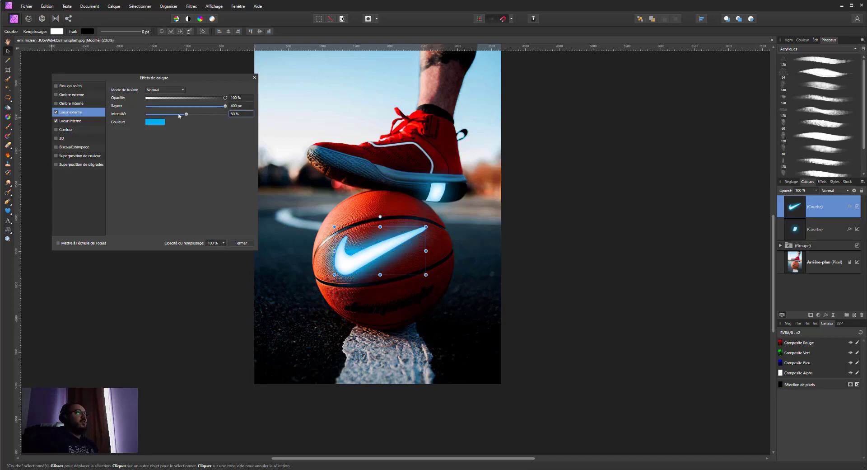
drag(176, 117, 229, 99)
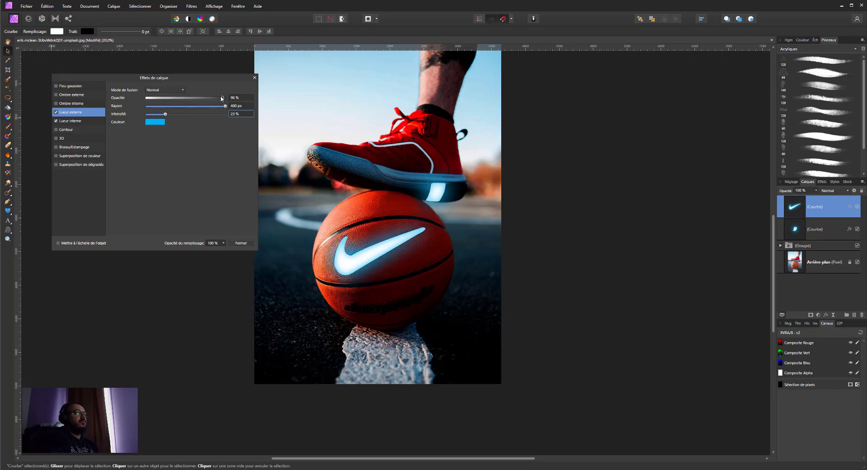
drag(169, 117, 173, 117)
drag(226, 105, 175, 115)
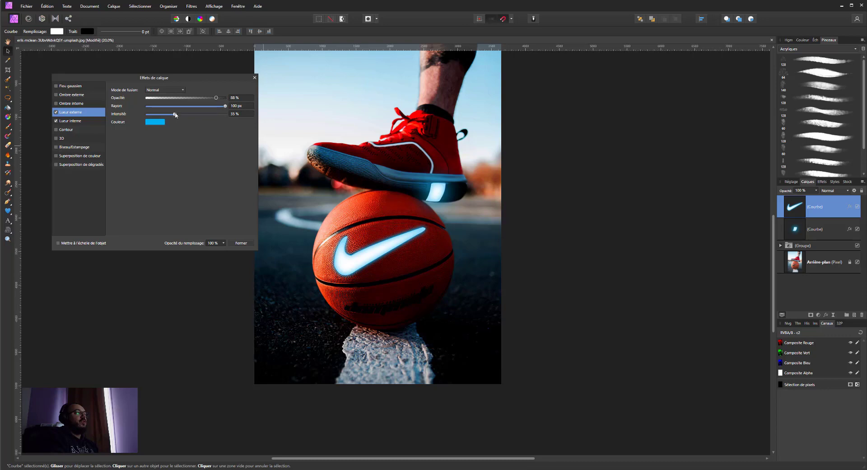
Add an empty pixel layer at the top of the layer stack, above the swoosh curve, and activate the Paint Brush.
click(813, 228)
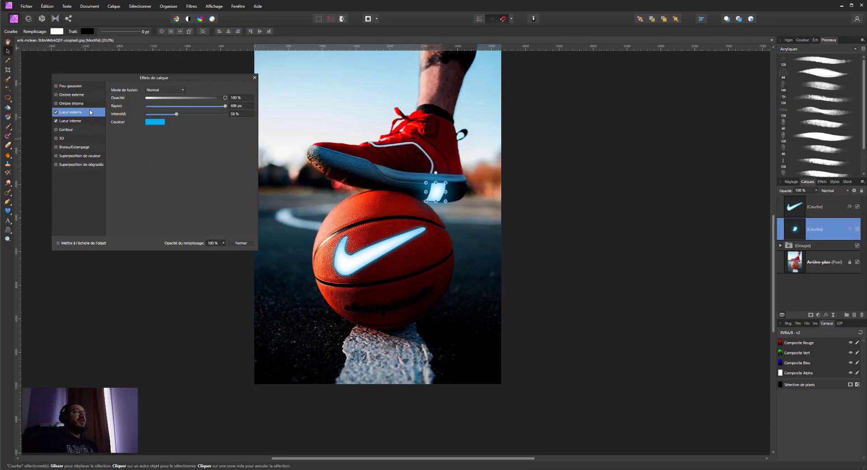
click(855, 315)
drag(804, 236, 808, 194)
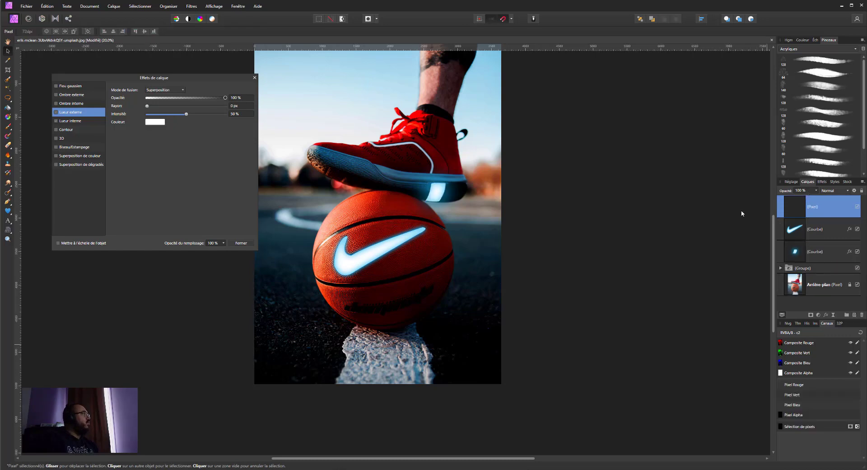
click(8, 126)
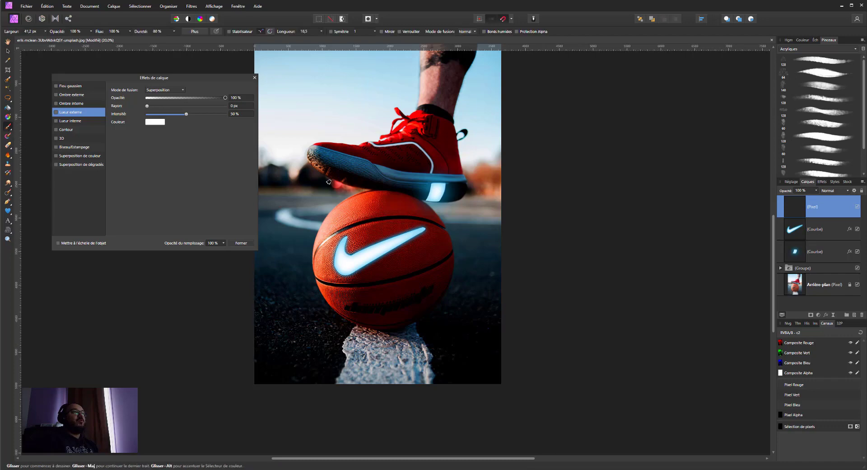
Choose the largest soft brush, 512 px, from the Basique brush category.
click(813, 49)
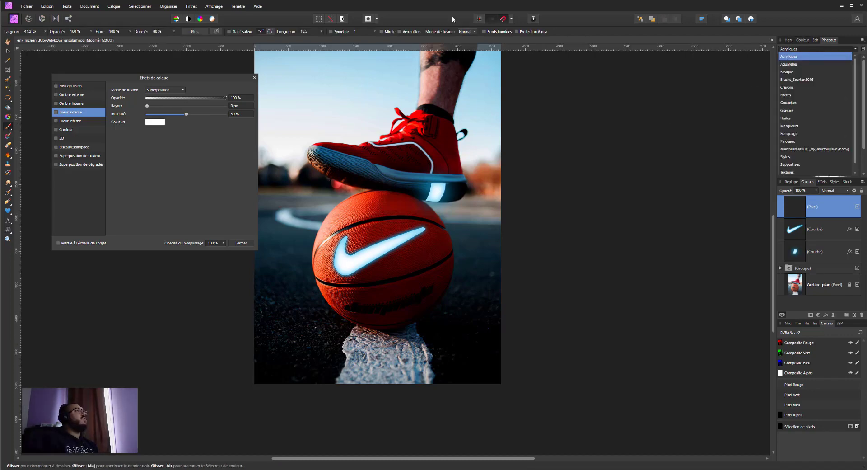
click(213, 9)
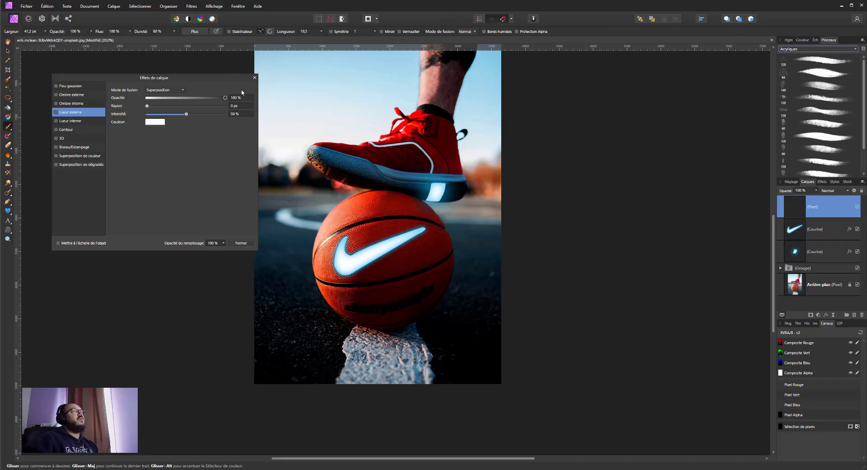
click(215, 7)
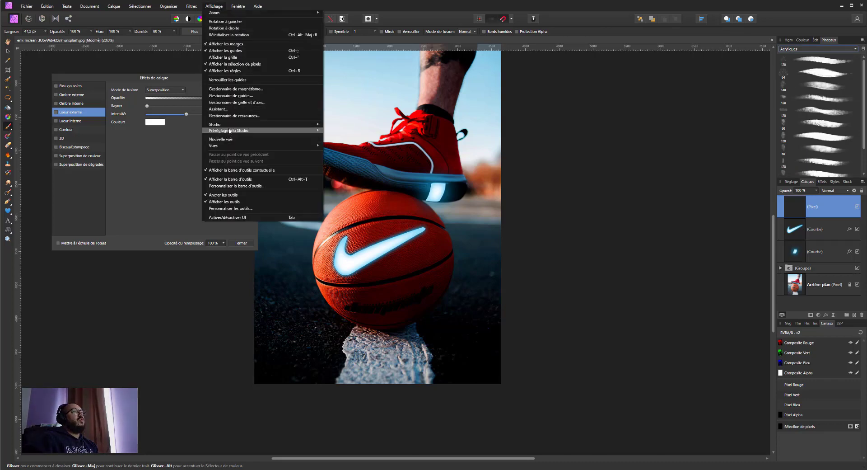
mouse_move(231, 126)
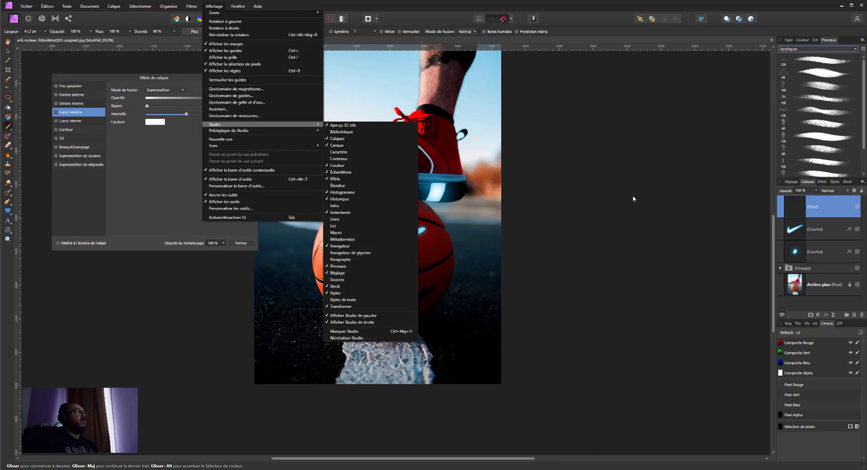
click(802, 48)
click(787, 71)
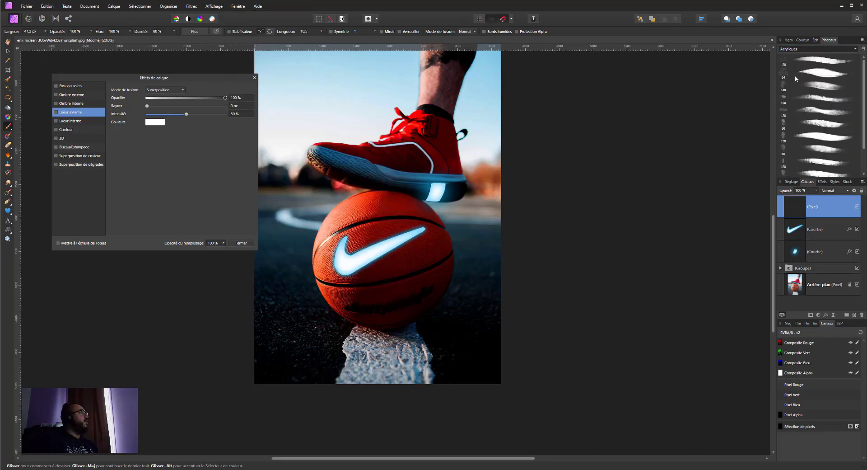
scroll(812, 136, down, 5)
click(820, 172)
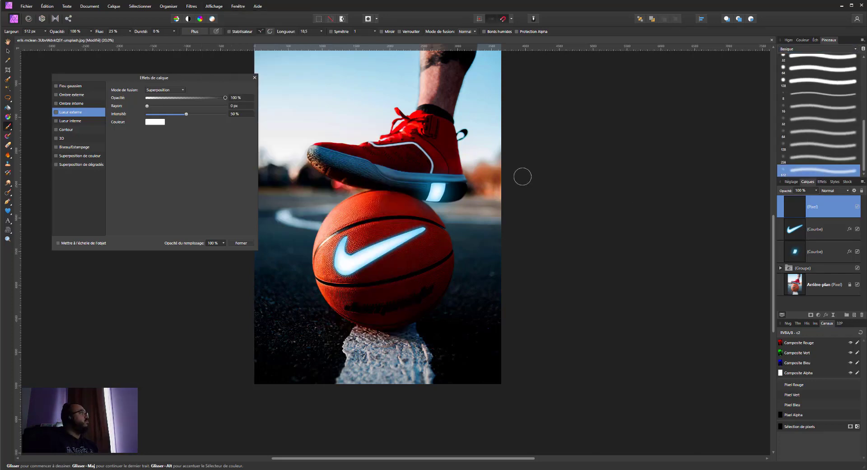
Enlarge the brush to about 1380 px and set its colour to C 97 with M, Y and K at 0.
alt+click(412, 194)
alt+click(401, 194)
drag(387, 189, 417, 190)
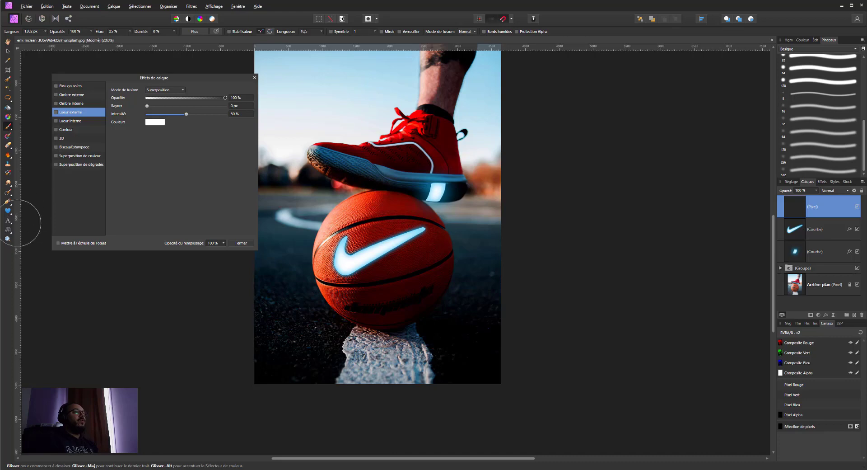
click(255, 78)
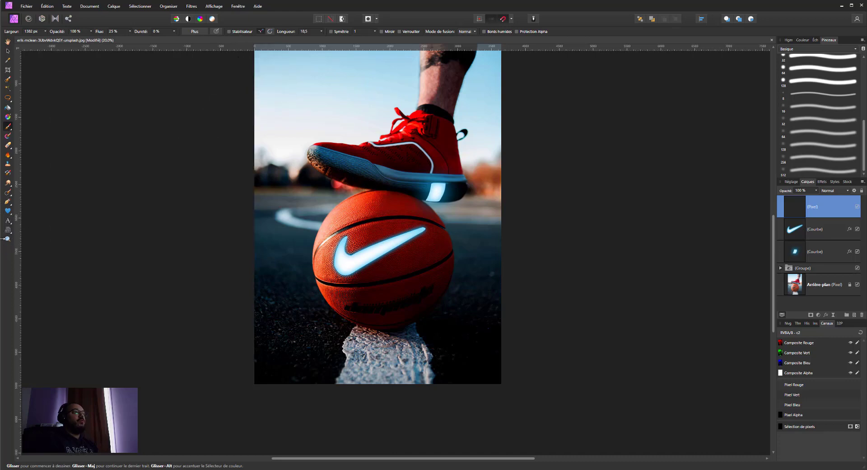
click(802, 41)
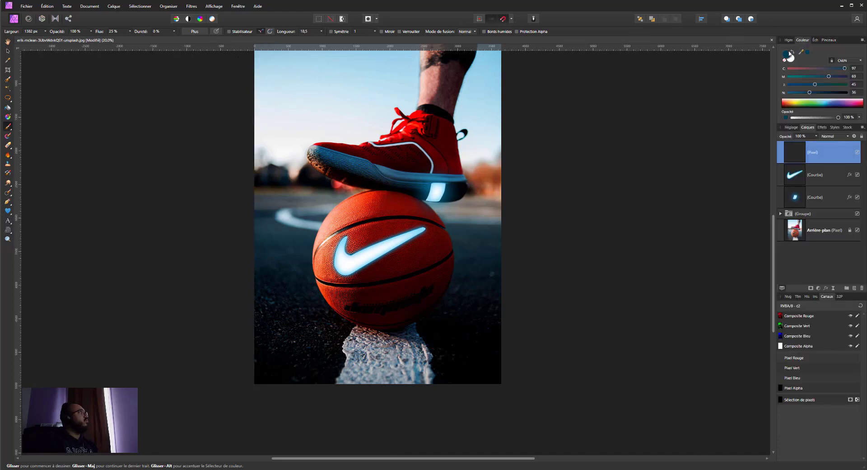
mouse_move(824, 77)
mouse_down()
mouse_move(789, 78)
mouse_move(788, 92)
mouse_up()
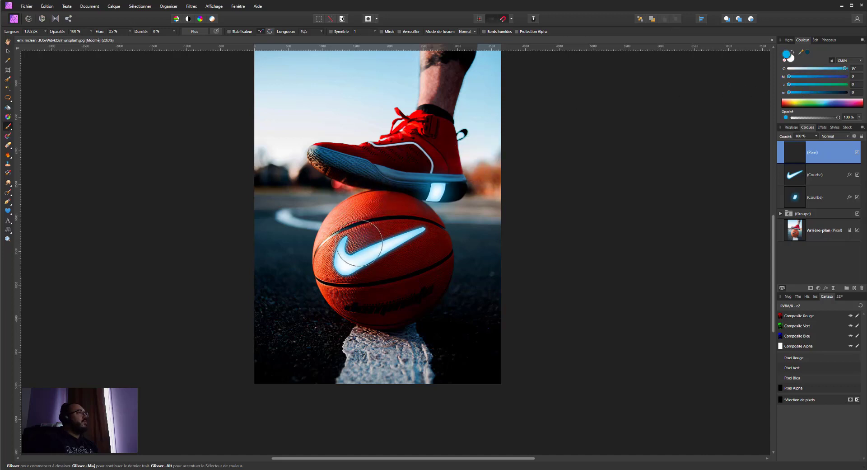
Paint a soft blue patch over the swoosh on the ball at 25% flow, undoing the first misplaced stroke.
click(129, 31)
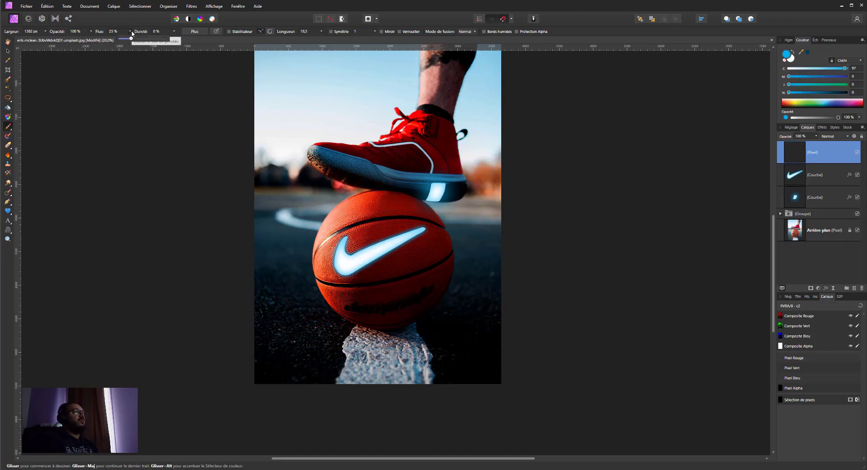
mouse_move(414, 227)
mouse_down()
mouse_move(369, 243)
mouse_move(429, 244)
mouse_move(521, 204)
mouse_move(419, 233)
mouse_up()
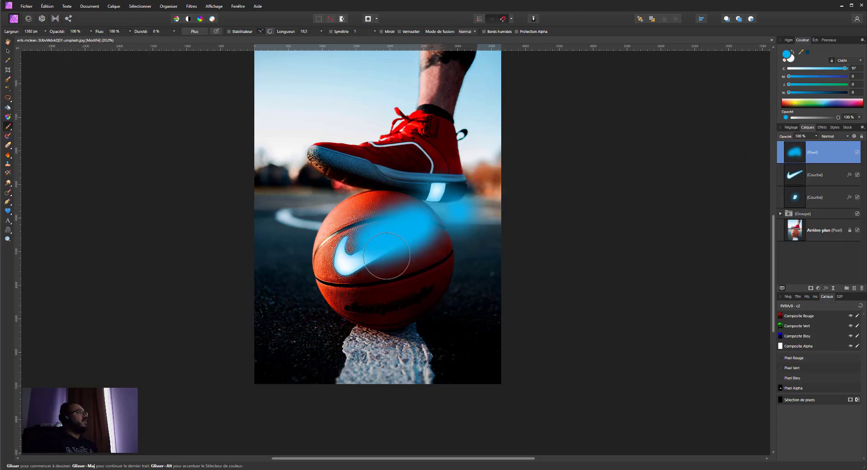
key(ctrl+z)
drag(356, 255, 413, 234)
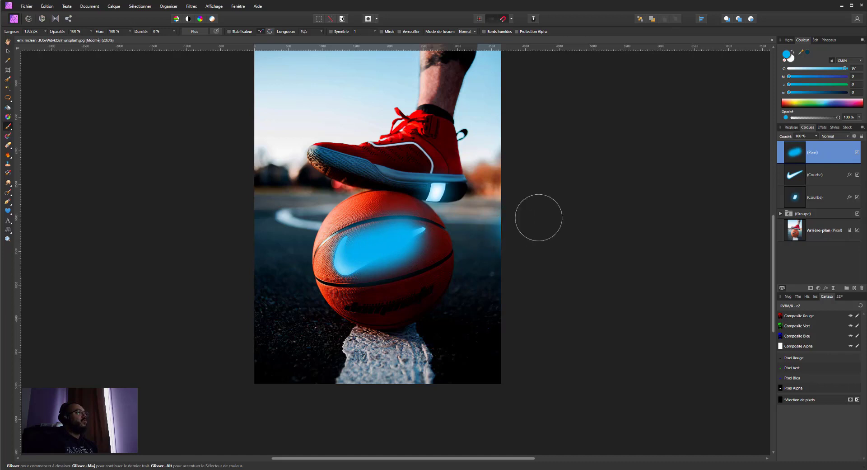
Compare blend modes such as Lumière tamisée, Soustraction, Lumière crue and Incrustation on the painted blue layer.
click(829, 136)
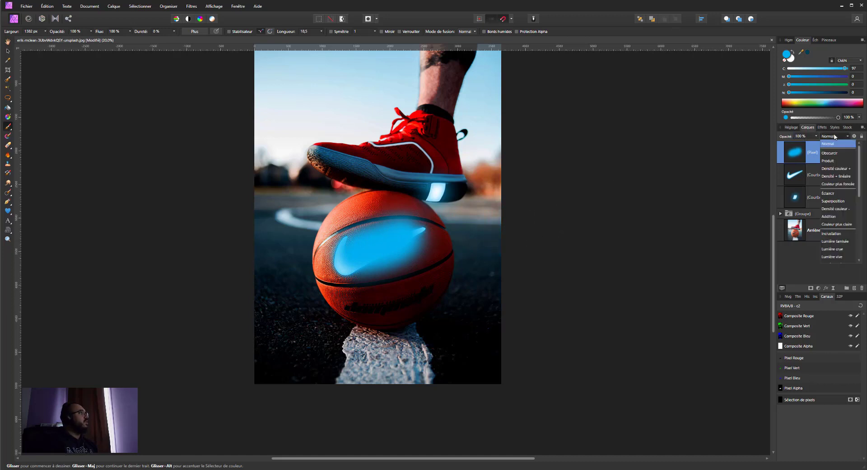
click(835, 241)
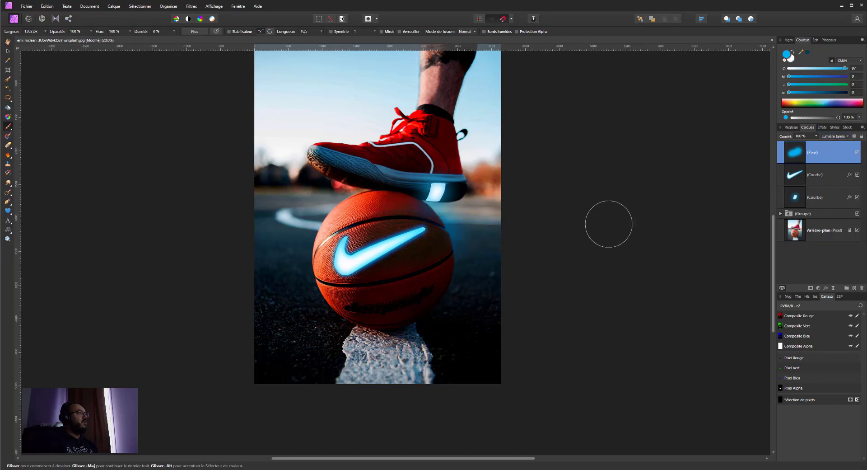
key(ctrl+a)
key(ctrl+d)
click(844, 136)
click(843, 137)
scroll(841, 138, up, 3)
scroll(840, 137, down, 1)
scroll(839, 138, up, 1)
scroll(828, 140, up, 4)
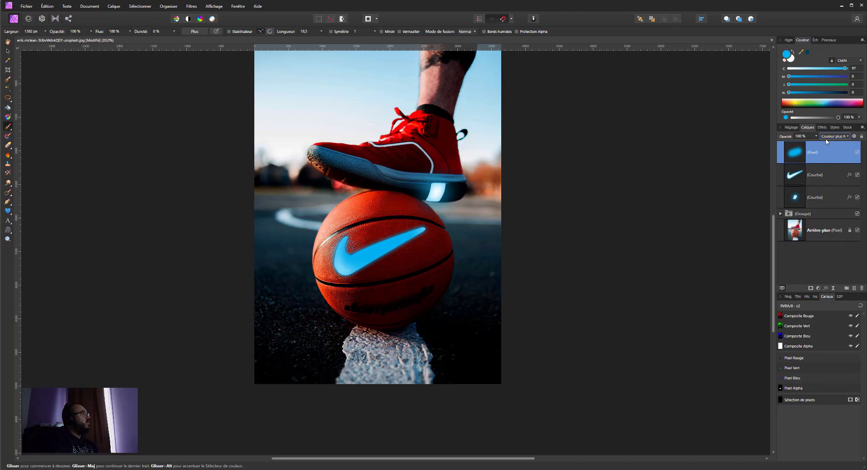
scroll(828, 141, up, 5)
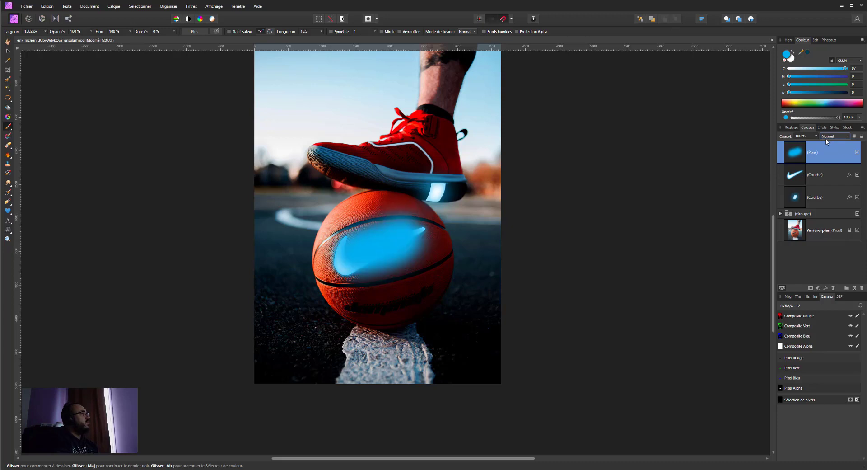
scroll(827, 141, down, 8)
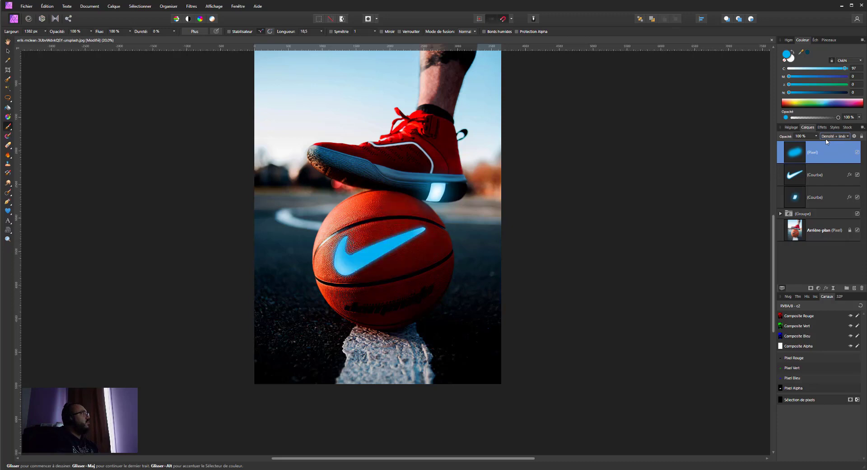
scroll(828, 141, down, 8)
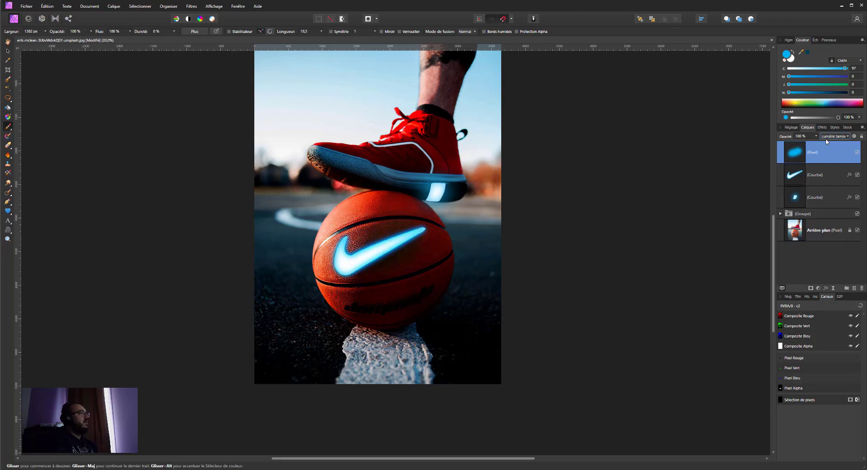
scroll(828, 142, down, 4)
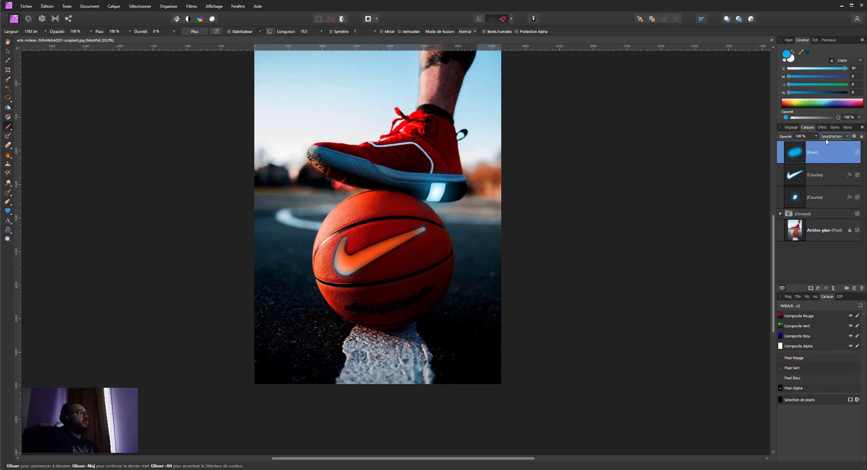
scroll(830, 140, up, 5)
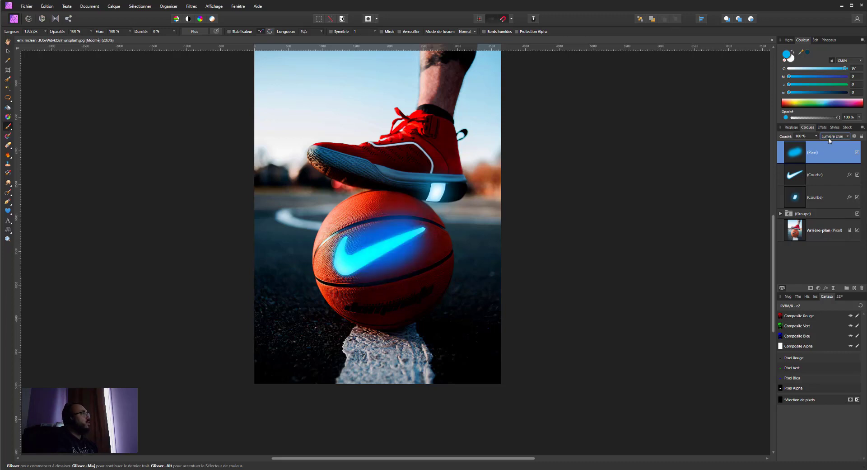
scroll(830, 141, up, 2)
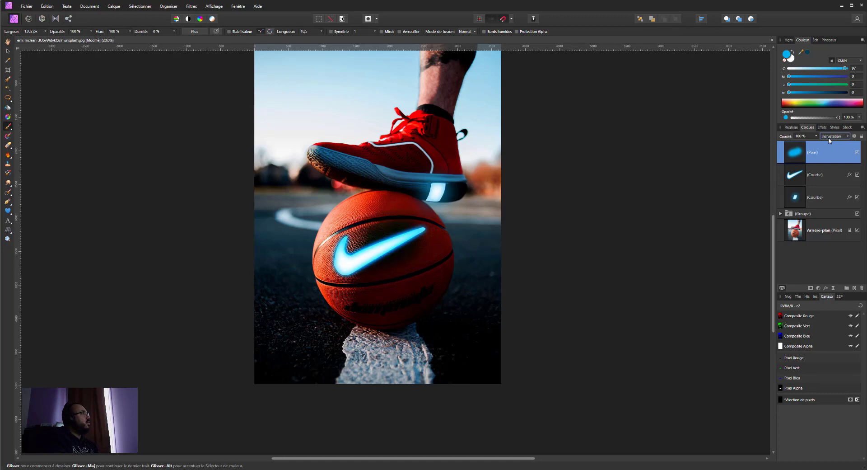
Set the painted blue layer to the Addition blend mode at 44% opacity.
scroll(830, 140, up, 2)
click(816, 136)
drag(817, 143, 785, 150)
Paint soft blue light around the glowing sole patch and along the shoe's sole, undoing the unwanted strokes.
click(436, 193)
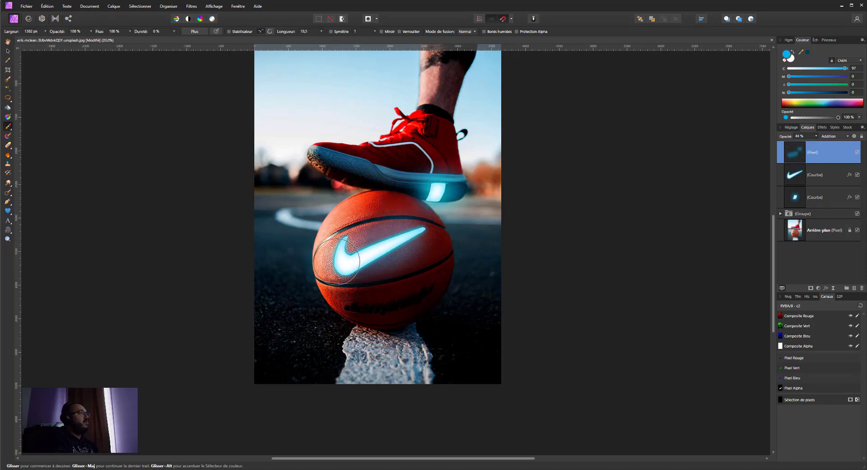
click(436, 287)
key(ctrl+z)
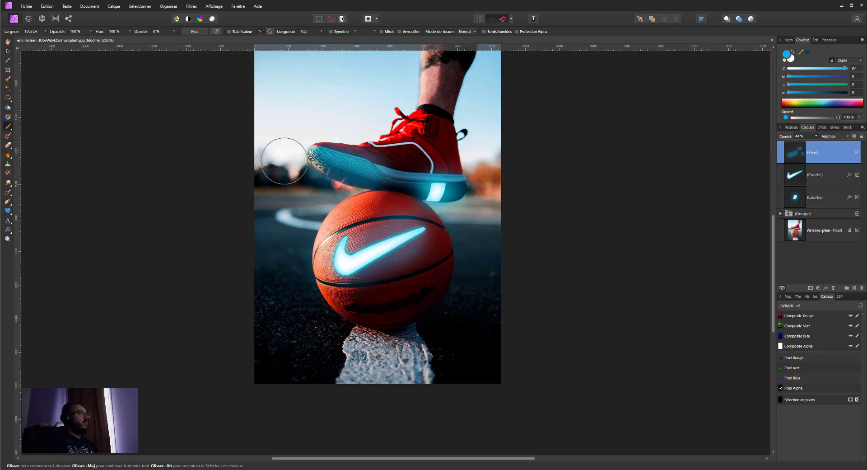
drag(387, 194, 315, 173)
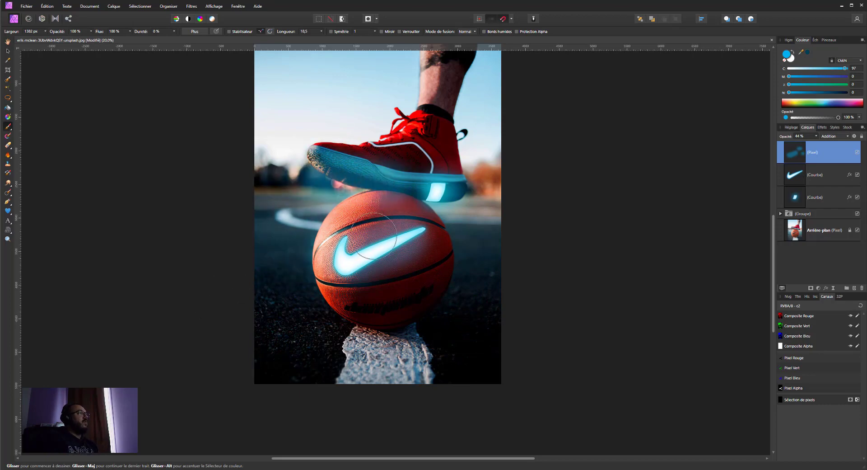
key(ctrl+z)
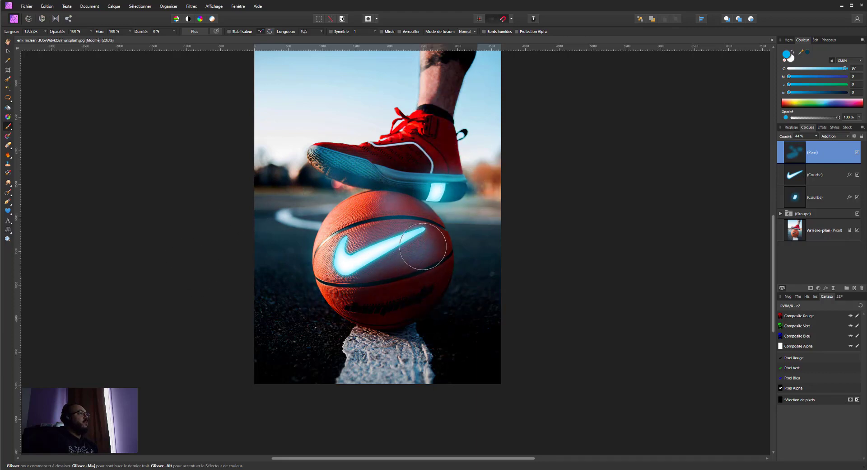
Enlarge the brush to about 2100 px and try broader light strokes over the ball's lower side, then undo them.
key(bracketright)
key(bracketright)
key(bracketright)
key(bracketright)
key(bracketright)
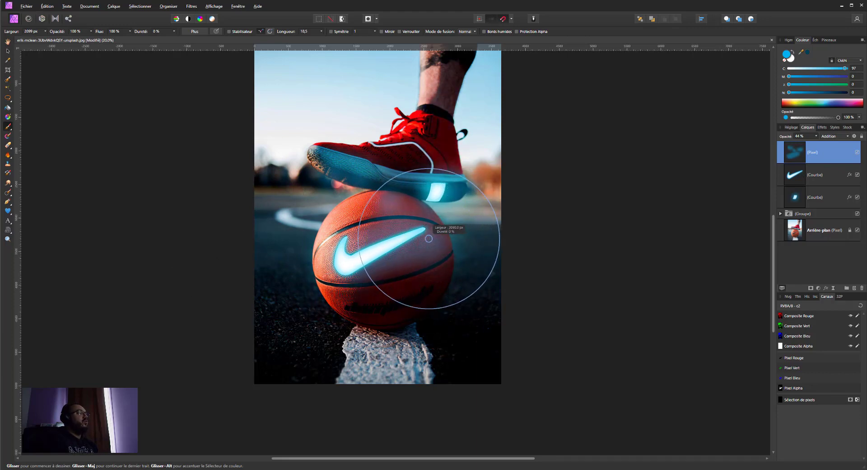
mouse_move(440, 258)
mouse_down()
mouse_move(401, 316)
mouse_move(321, 340)
mouse_move(348, 313)
mouse_up()
key(ctrl+z)
mouse_move(499, 275)
mouse_down()
mouse_move(444, 275)
mouse_move(498, 276)
mouse_up()
drag(447, 242, 426, 291)
key(ctrl+z)
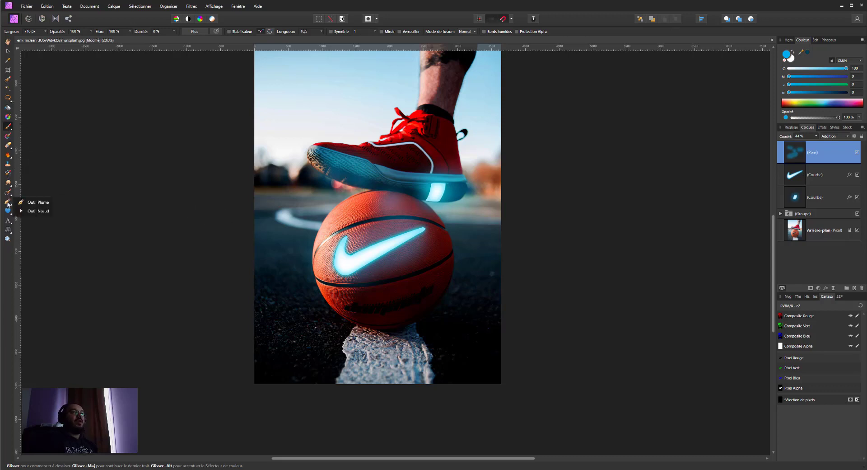
Draw an open spiral curve with the Pen tool from the ankle, winding around the shoe and ball to beyond the photo's lower-left area.
click(7, 202)
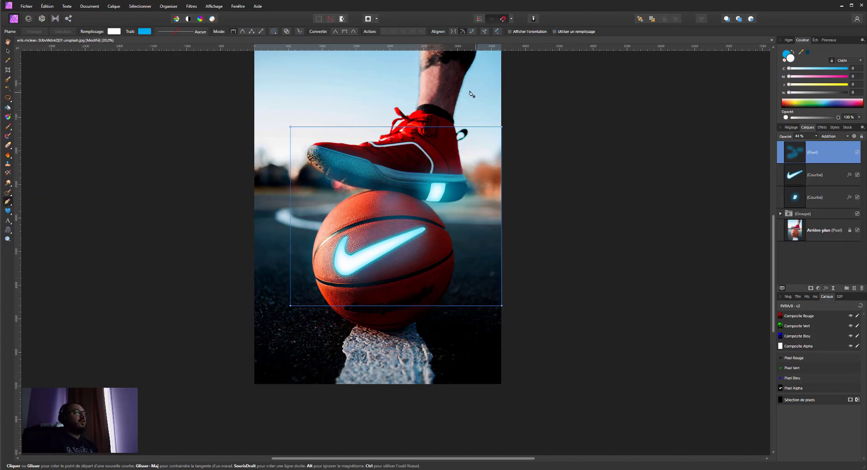
click(475, 76)
drag(401, 116, 335, 119)
drag(466, 139, 417, 159)
drag(346, 182, 366, 193)
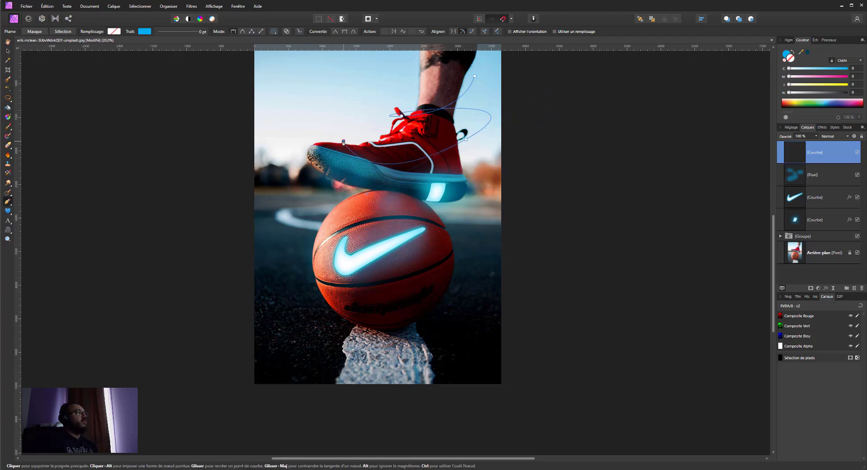
drag(324, 197, 294, 201)
drag(470, 216, 341, 271)
drag(268, 282, 226, 274)
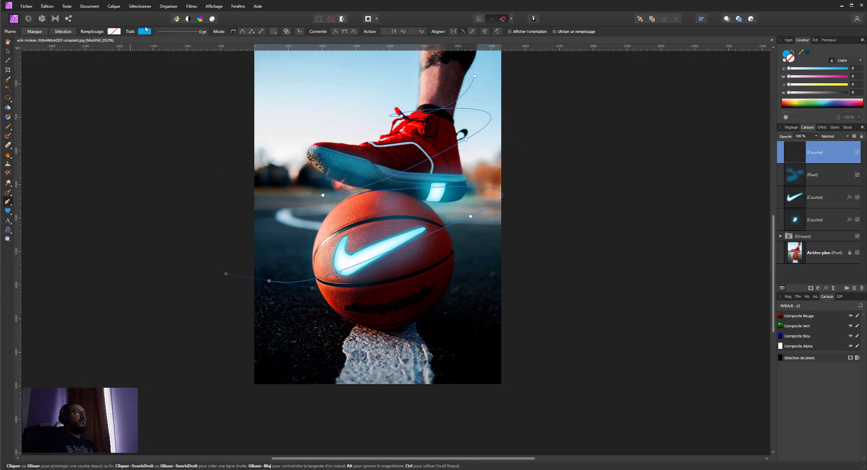
Give the spiral curve a cyan stroke in the brush line style with a width of 26.9 pt.
click(168, 32)
drag(164, 56, 184, 57)
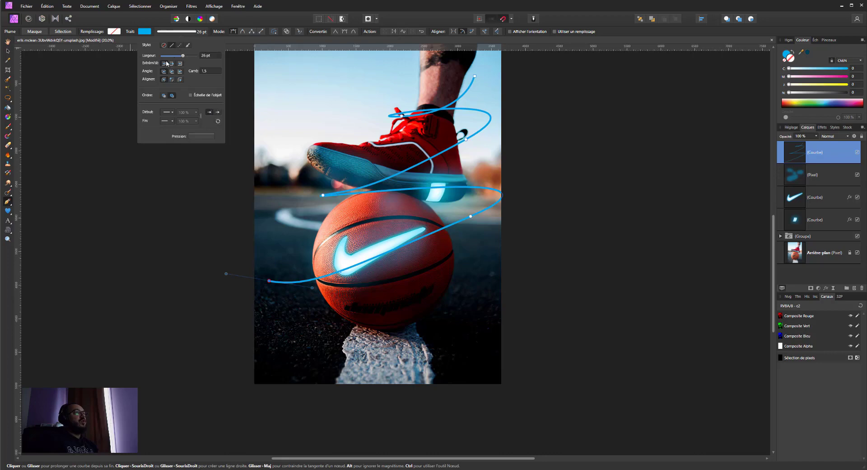
drag(184, 56, 189, 56)
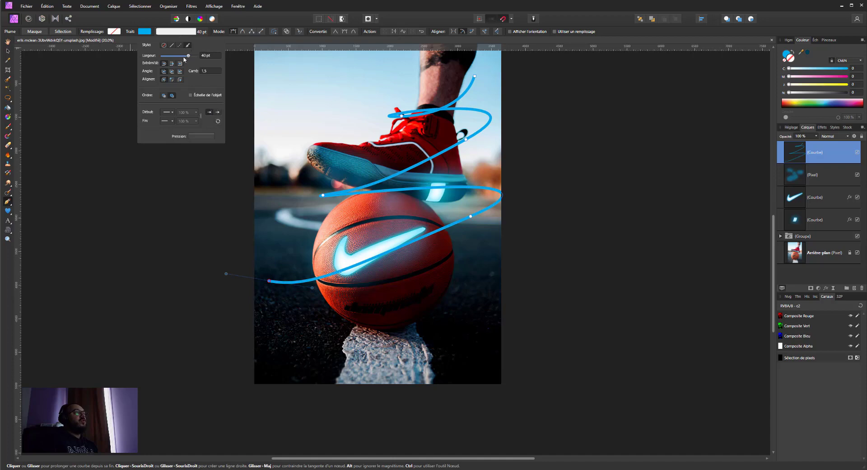
click(173, 46)
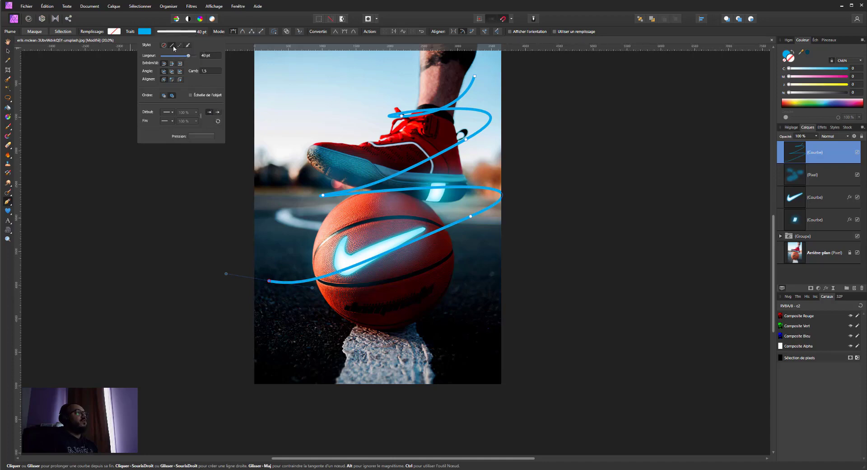
click(189, 46)
drag(182, 56, 184, 59)
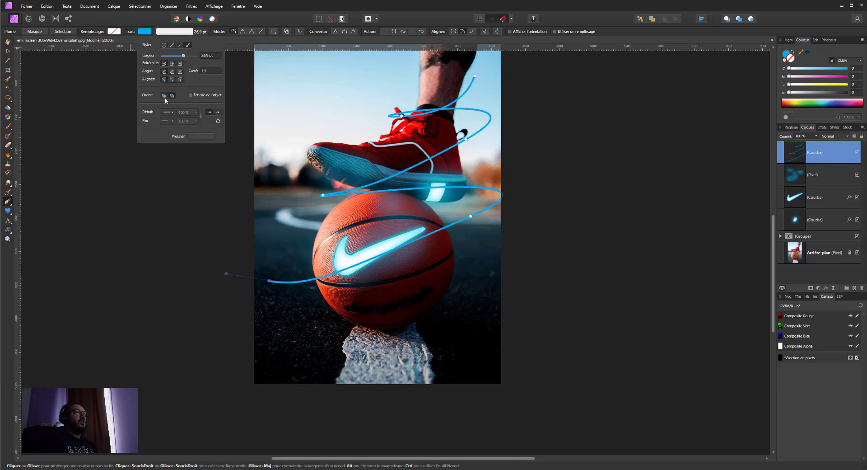
Erase the part of the spiral line that crosses the side of the shoe, using a mask on the curve layer.
click(8, 145)
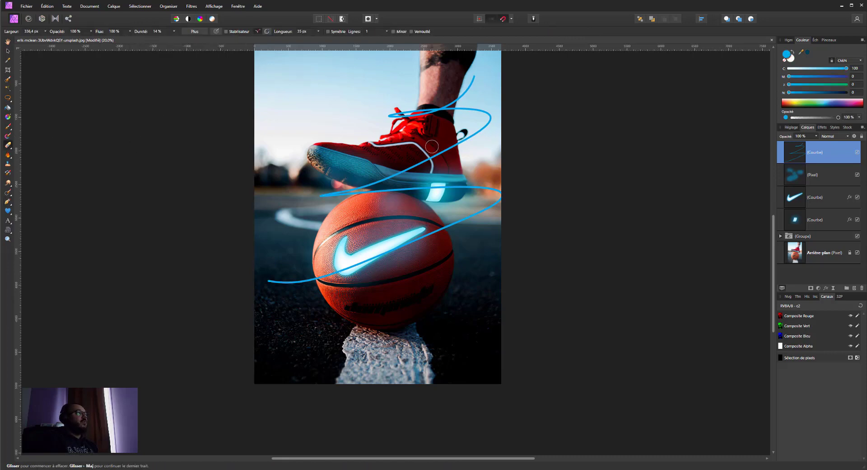
click(445, 156)
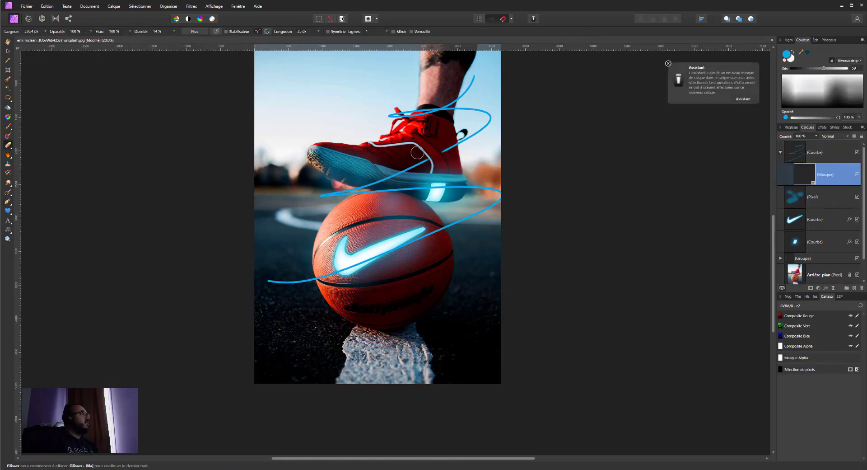
key(ctrl+z)
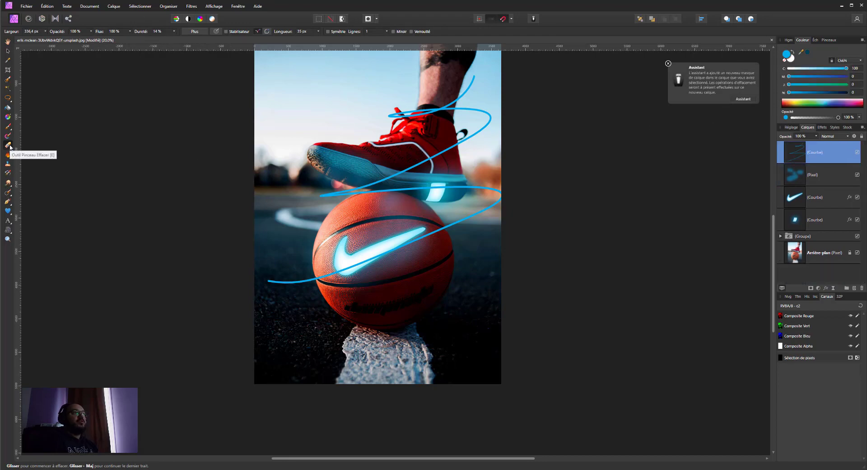
click(9, 145)
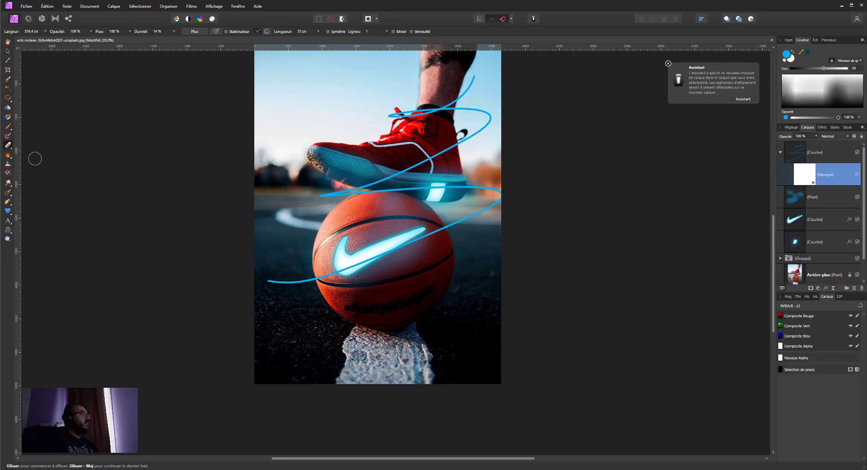
mouse_move(419, 150)
mouse_down()
mouse_move(424, 163)
mouse_move(451, 151)
mouse_up()
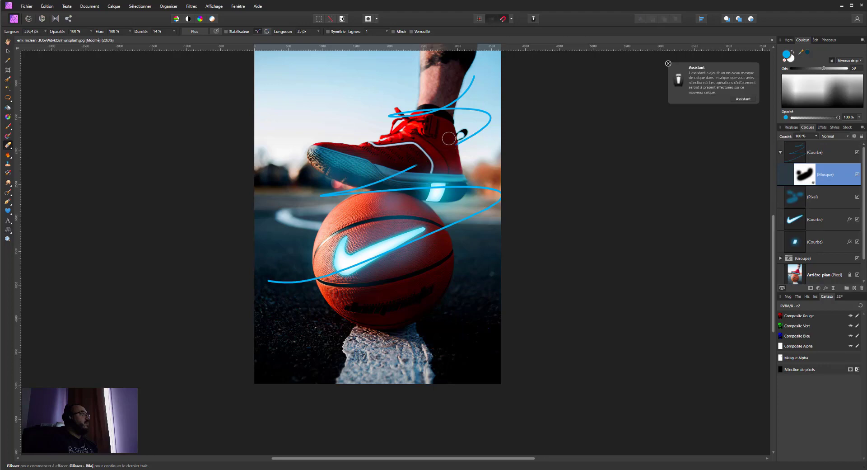
Switch the eraser to the hard round 128 px brush from the Basique set, then reduce its size to about 37 px.
scroll(452, 151, up, 2)
scroll(458, 170, up, 3)
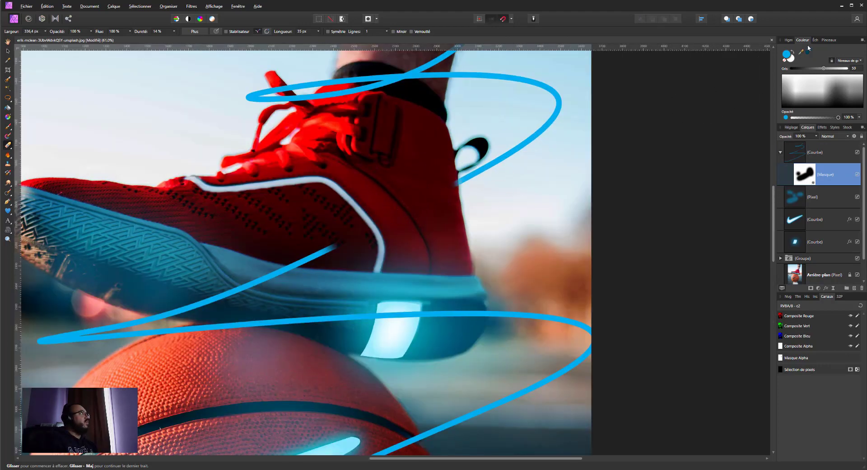
click(829, 39)
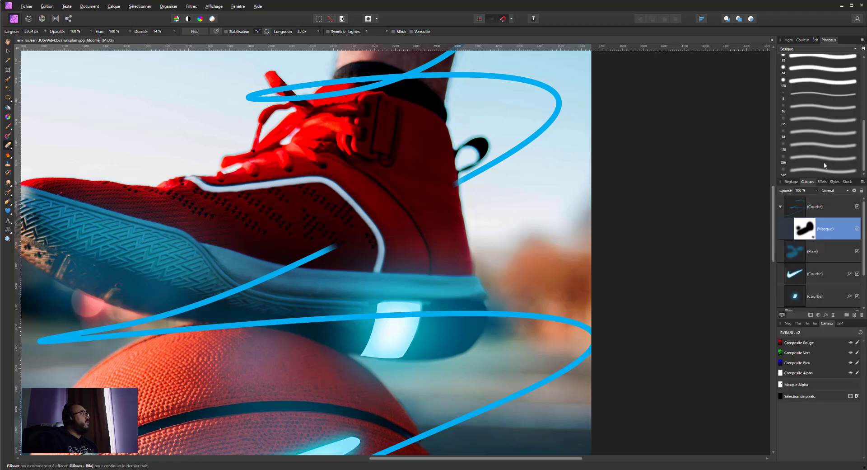
scroll(825, 166, up, 3)
click(795, 133)
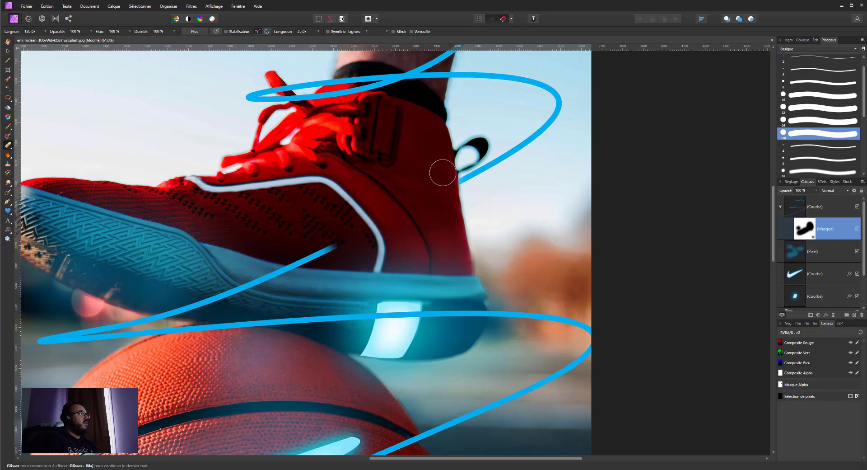
drag(397, 118, 426, 207)
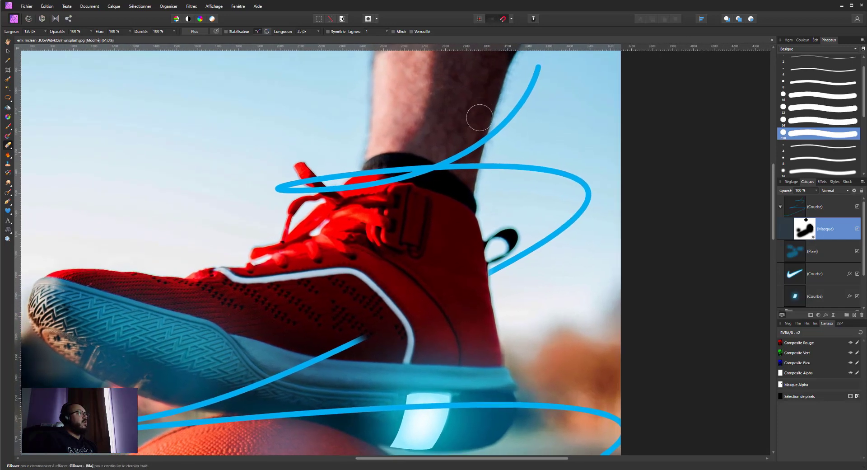
drag(363, 192, 384, 215)
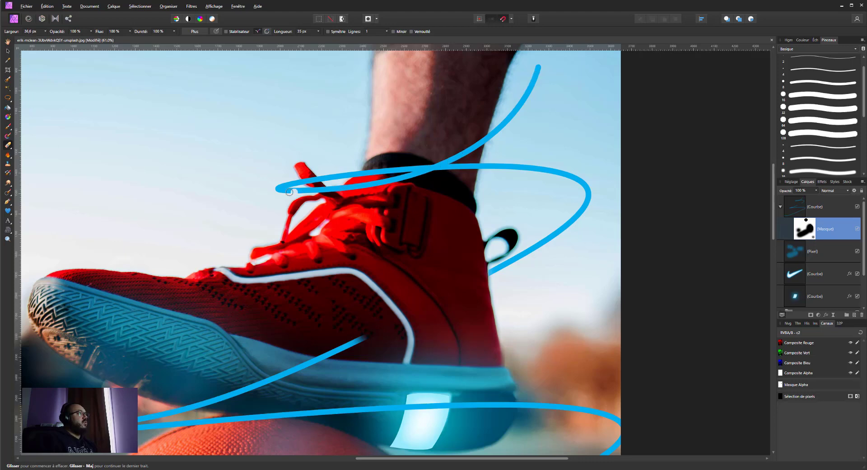
Try erasing small pieces of the line near the laces and collar, swapping the foreground and background colours and back.
drag(287, 190, 311, 180)
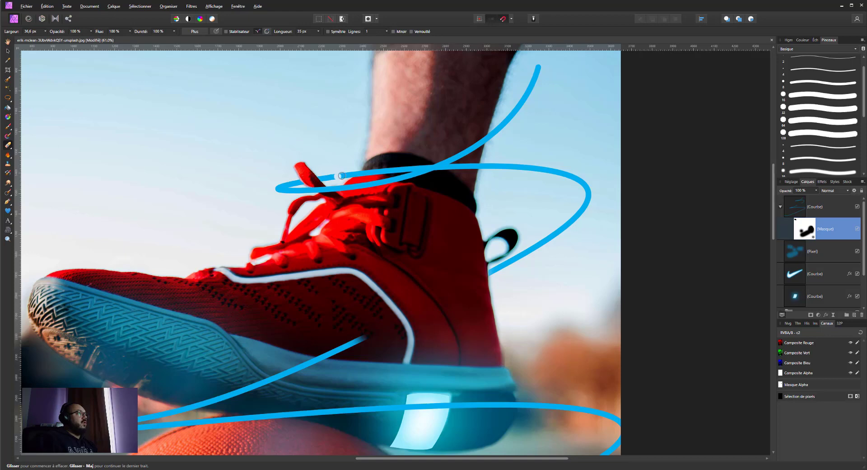
drag(368, 171, 366, 176)
mouse_move(359, 176)
mouse_down()
mouse_move(374, 170)
mouse_move(356, 174)
mouse_up()
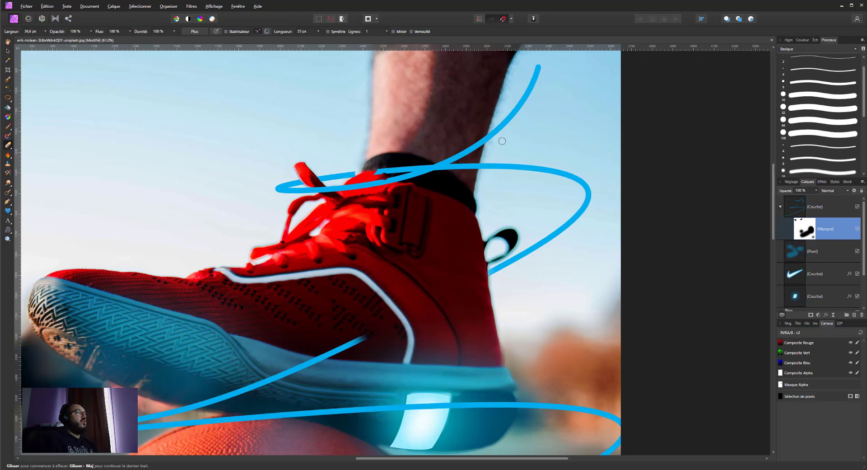
click(802, 40)
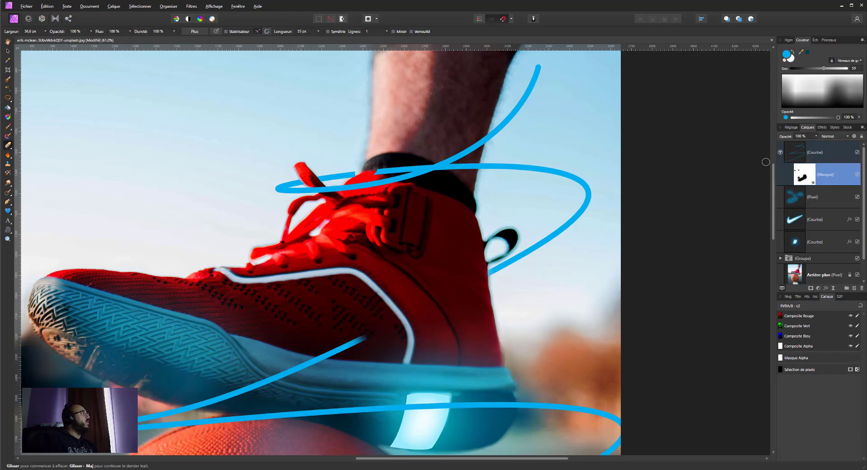
click(793, 51)
drag(415, 170, 379, 171)
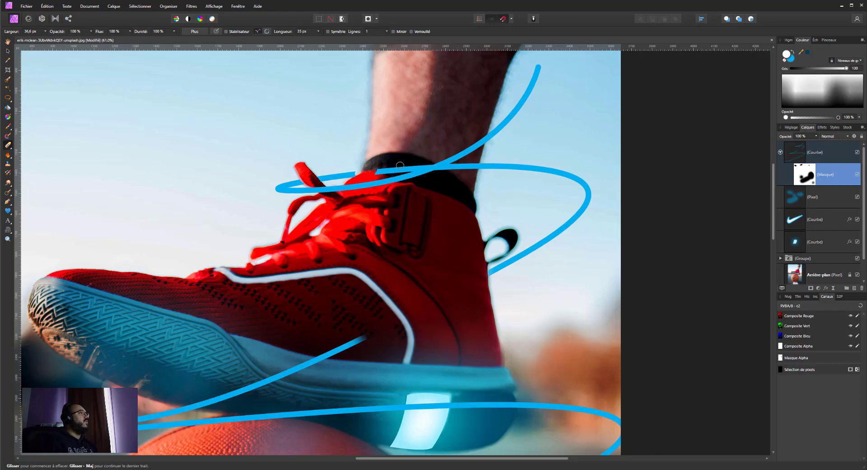
click(794, 51)
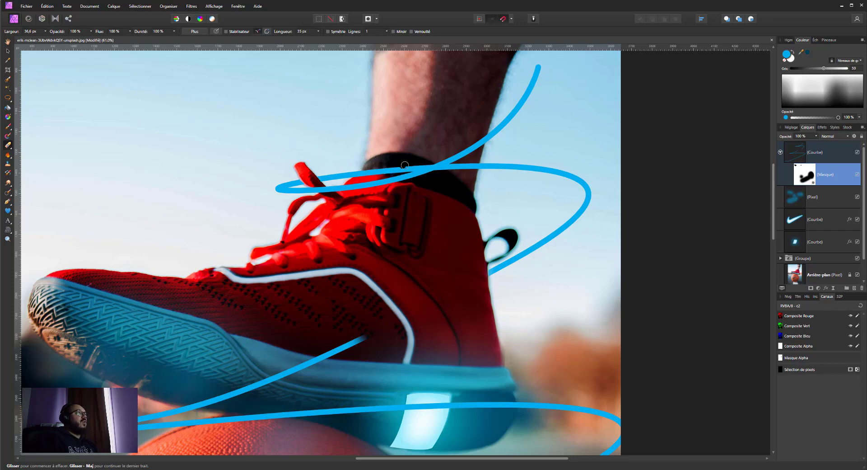
Erase the upper loop's strand across the shoe collar and ankle, and the remaining line across the shoe's lower side and sole.
drag(395, 167, 368, 174)
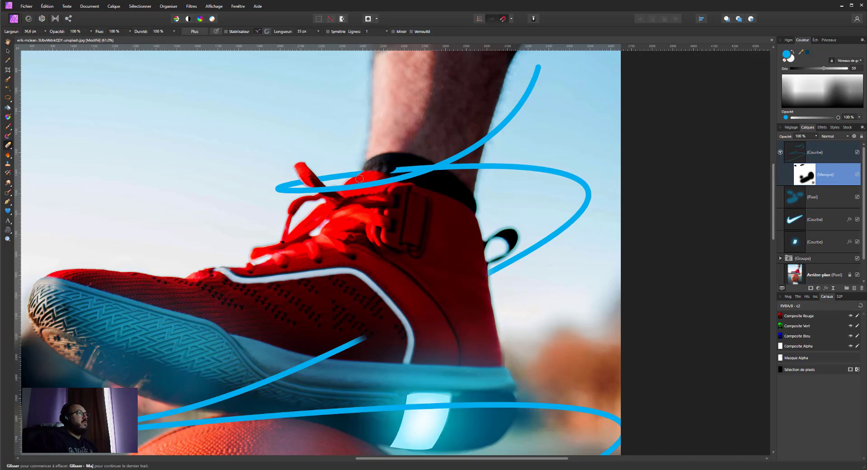
mouse_move(379, 175)
mouse_down()
mouse_move(418, 161)
mouse_move(402, 169)
mouse_up()
mouse_move(416, 166)
mouse_down()
mouse_move(424, 163)
mouse_move(409, 168)
mouse_move(437, 179)
mouse_move(474, 169)
mouse_up()
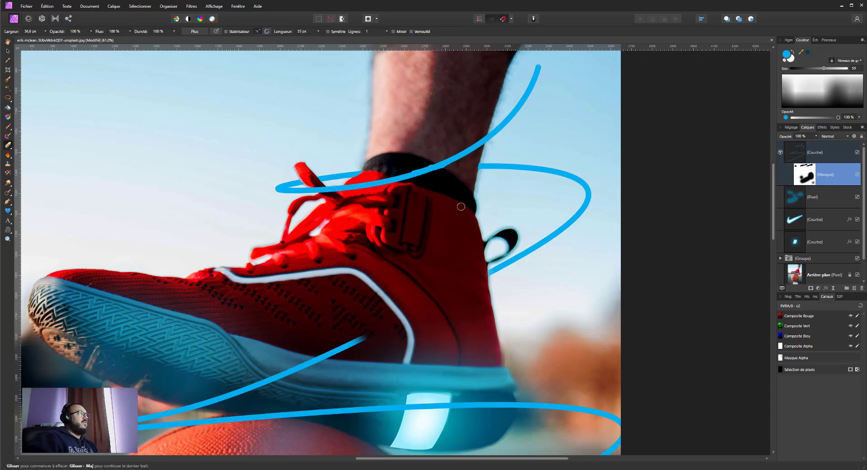
scroll(461, 206, down, 5)
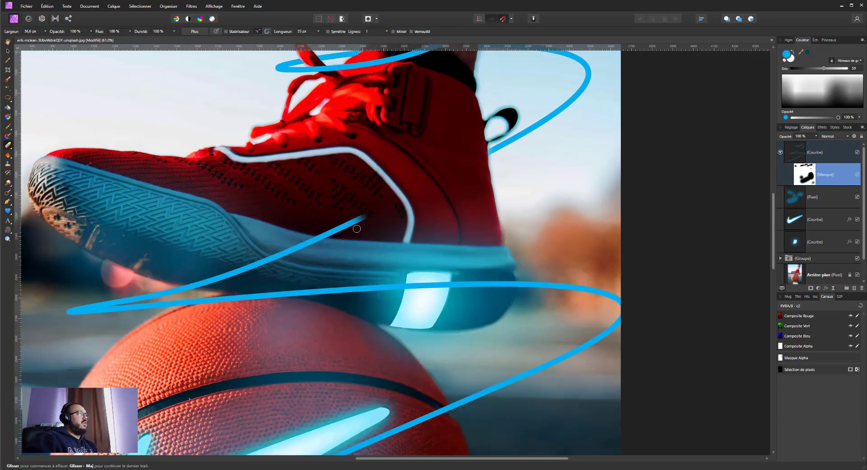
mouse_move(357, 228)
mouse_down()
mouse_move(336, 225)
mouse_move(319, 236)
mouse_move(335, 235)
mouse_move(296, 242)
mouse_move(325, 247)
mouse_move(264, 253)
mouse_move(230, 270)
mouse_move(253, 270)
mouse_move(211, 272)
mouse_move(232, 274)
mouse_move(176, 280)
mouse_up()
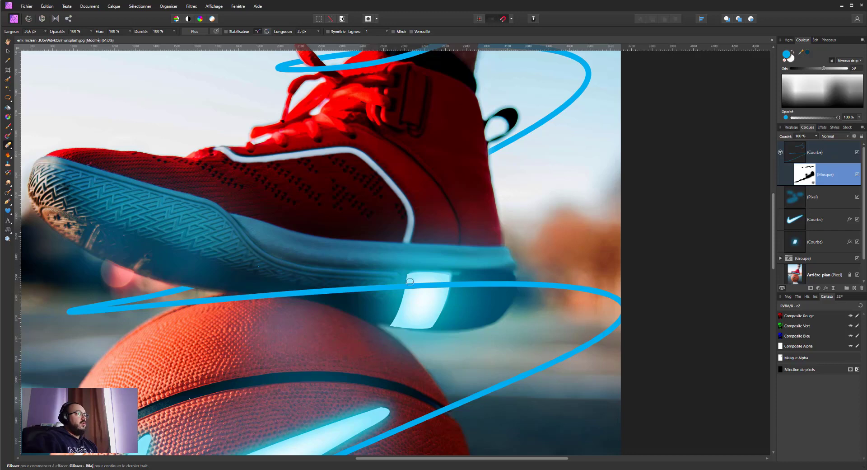
Enlarge the erase brush to about 310 px and erase the line's section that crosses the basketball and swoosh.
key(ctrl+minus)
key(ctrl+minus)
key(ctrl+minus)
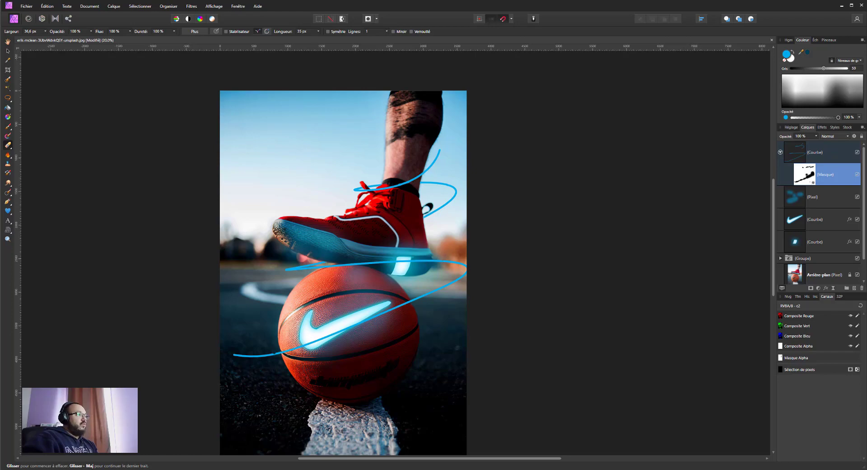
mouse_move(312, 363)
mouse_down()
mouse_move(282, 346)
mouse_move(323, 341)
mouse_move(400, 305)
mouse_up()
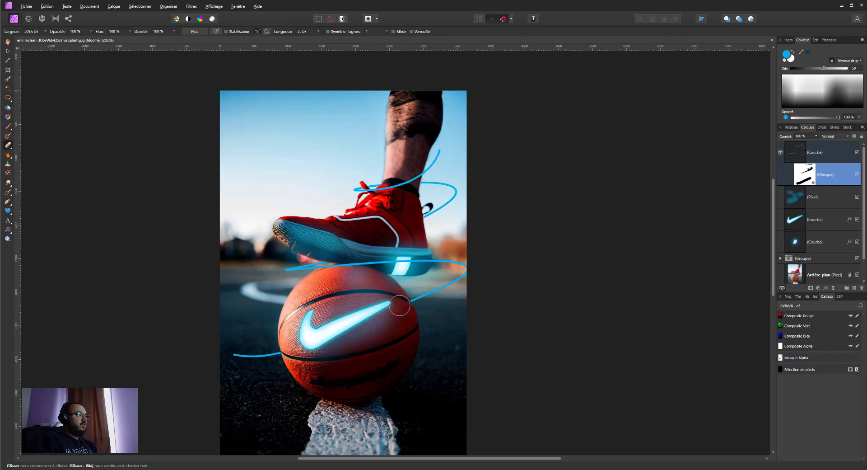
scroll(394, 285, up, 1)
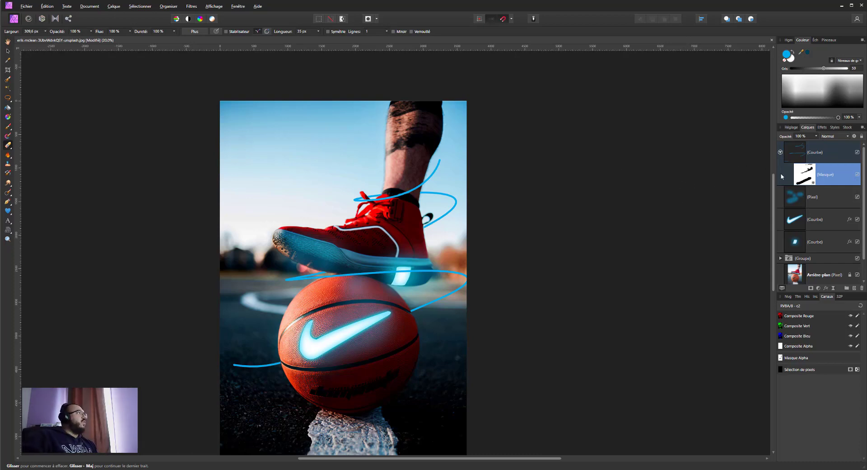
Change the spiral curve's stroke colour to white, with all CMYK values at 0.
click(793, 153)
click(789, 69)
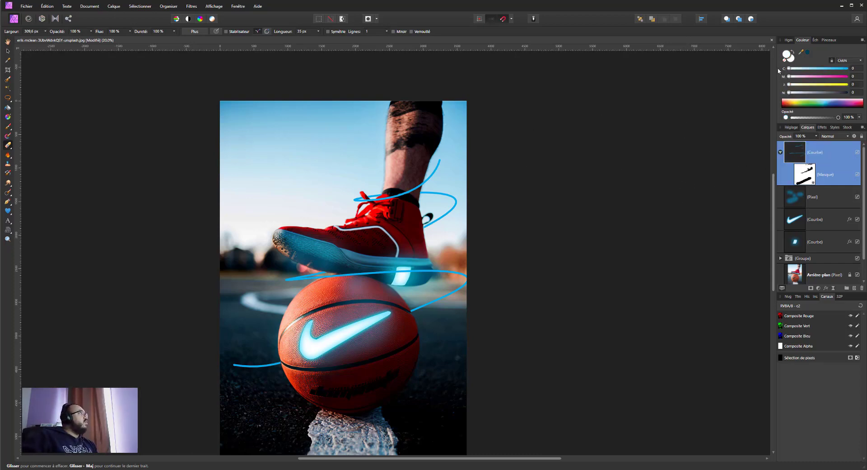
click(8, 201)
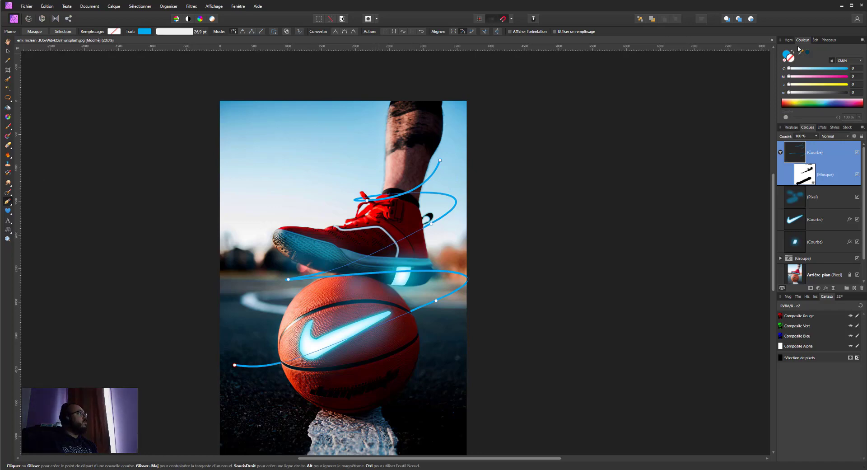
click(787, 54)
drag(812, 68, 784, 70)
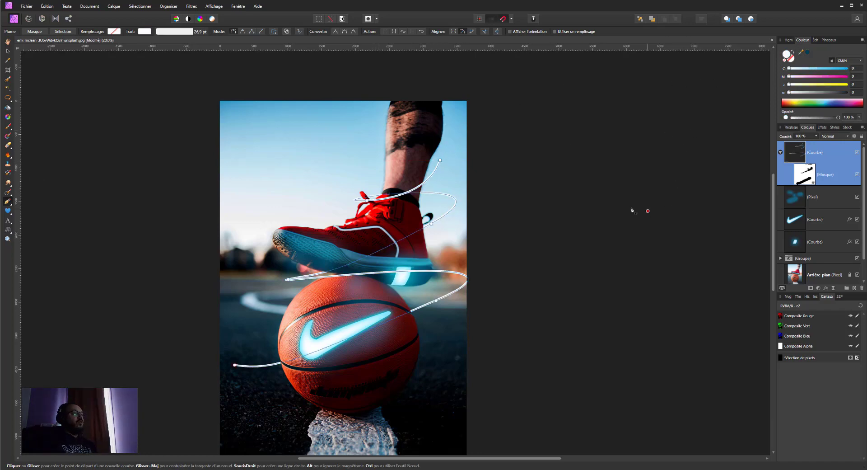
Open the spiral curve's layer effects and enable both the outer glow and the inner glow.
right_click(822, 154)
click(807, 276)
click(825, 289)
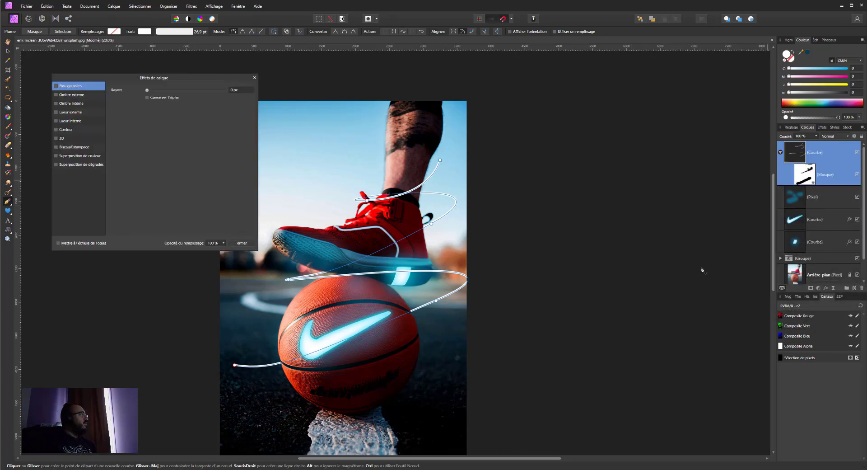
click(70, 122)
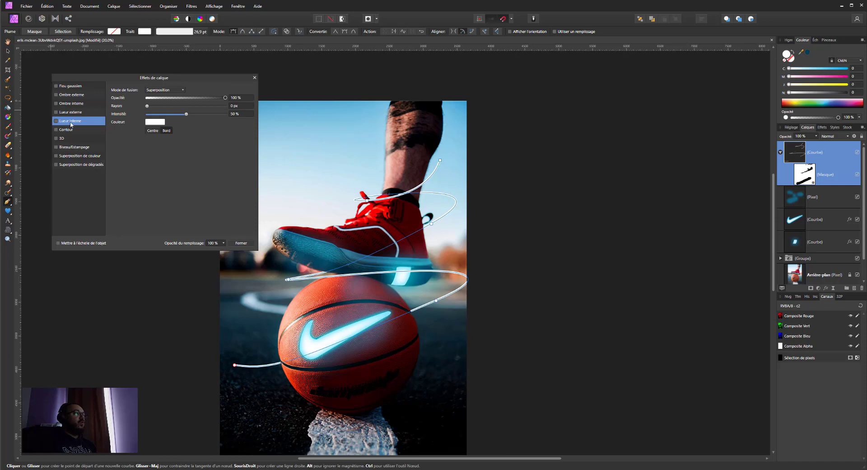
click(72, 112)
click(61, 120)
click(68, 113)
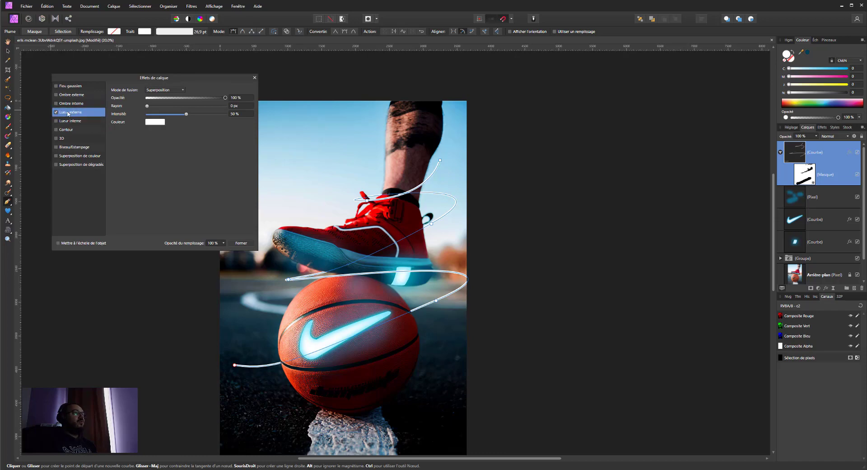
Set the spiral's outer glow to 100% cyan with a radius of 100 px and an intensity of 76%.
click(149, 121)
drag(167, 146, 223, 144)
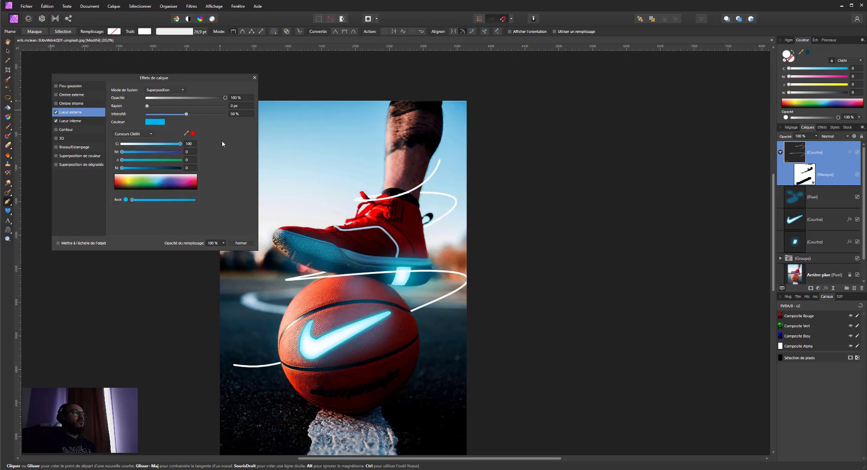
click(178, 106)
drag(212, 105, 271, 118)
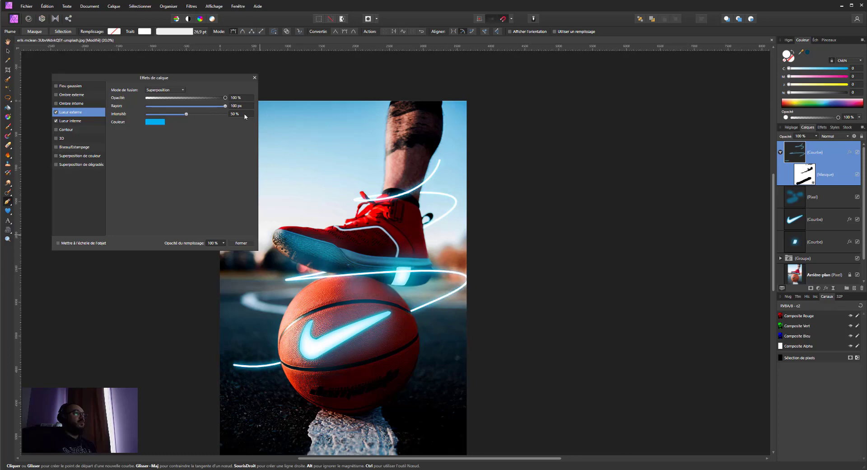
drag(186, 114, 207, 117)
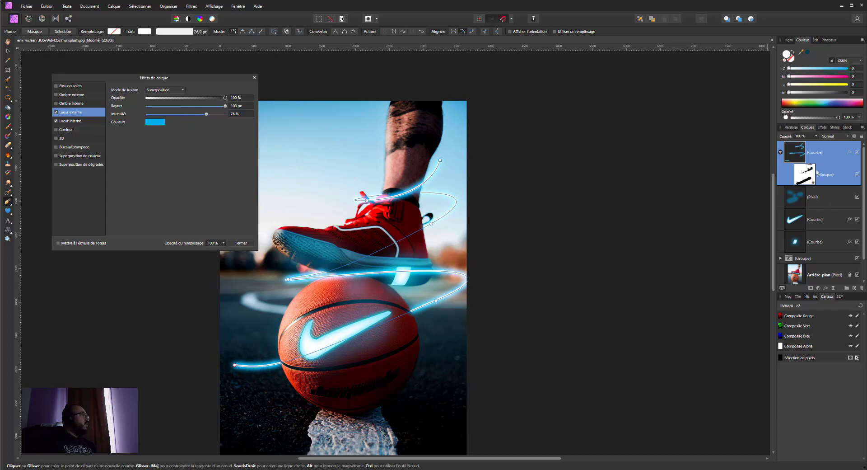
Set the swoosh's outer glow blend mode to Superposition and compare the image with the glow off and on.
click(811, 218)
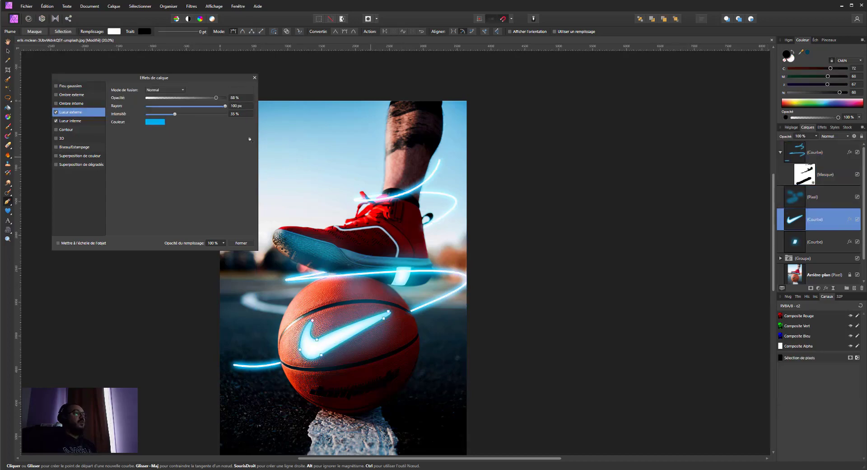
click(166, 90)
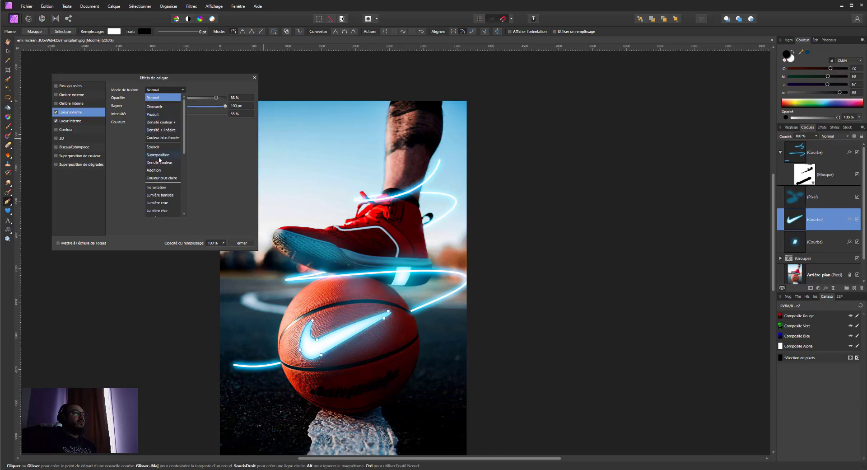
click(57, 112)
click(56, 112)
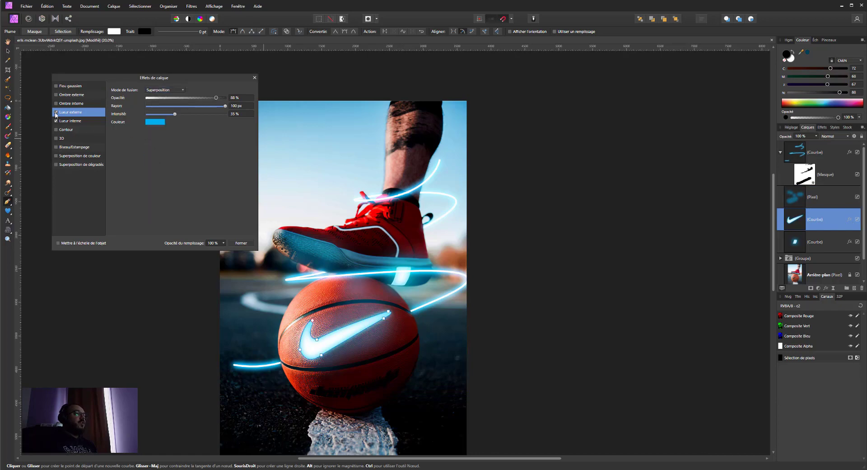
Set the outer glow blend mode of the sole patch curve to Superposition.
click(817, 242)
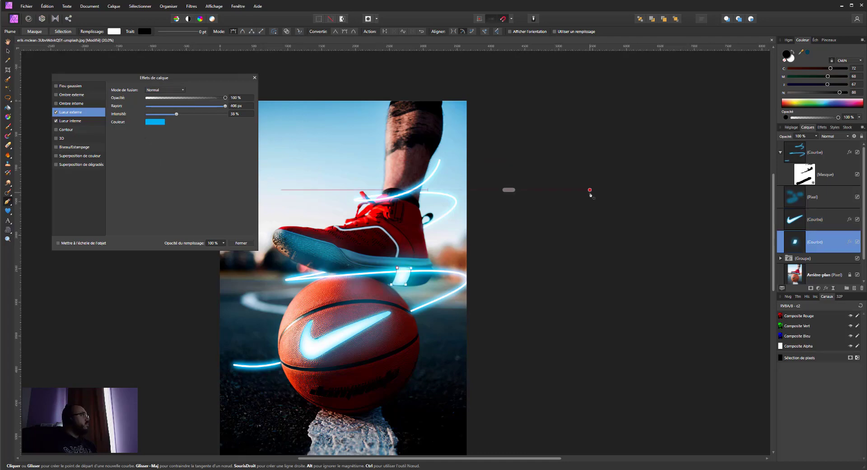
click(164, 89)
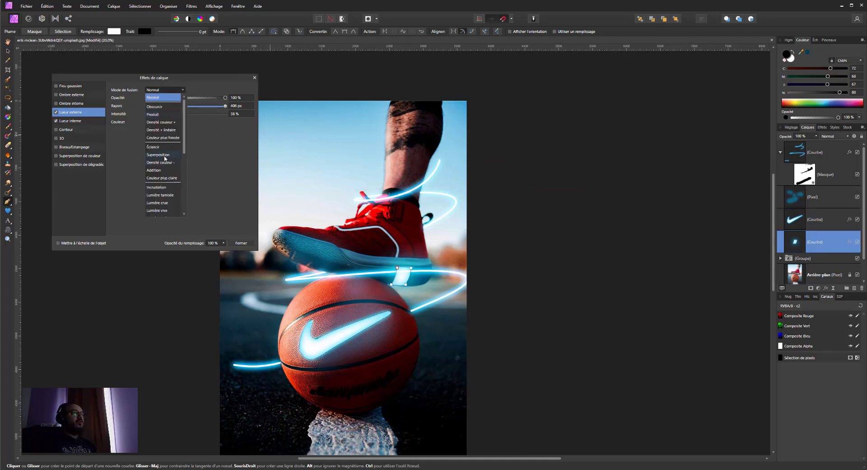
click(165, 155)
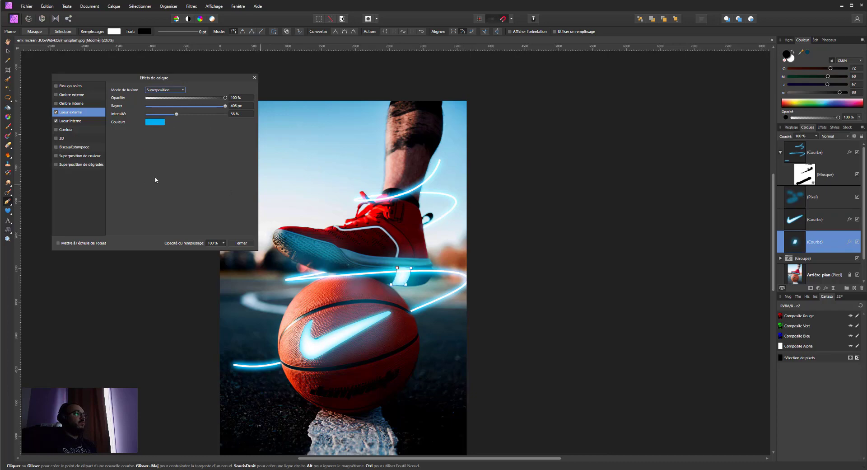
Set the spiral curve's inner glow to a radius of 18.5 px and a colour of 100% cyan.
click(820, 166)
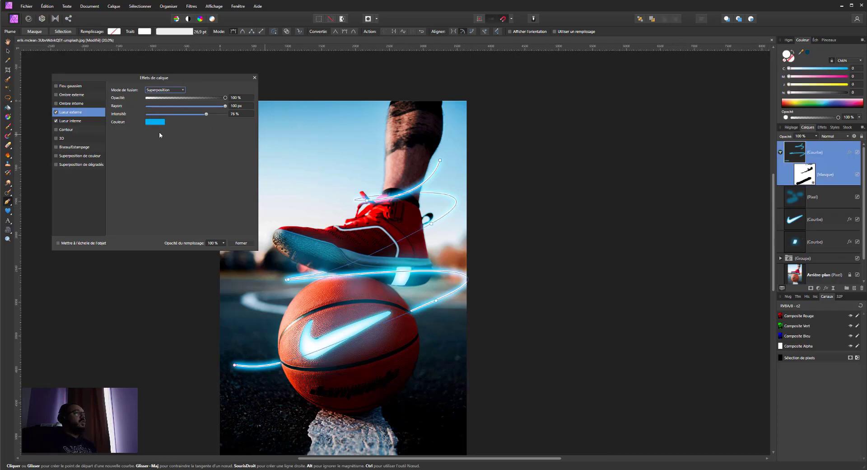
click(82, 121)
drag(153, 108, 182, 104)
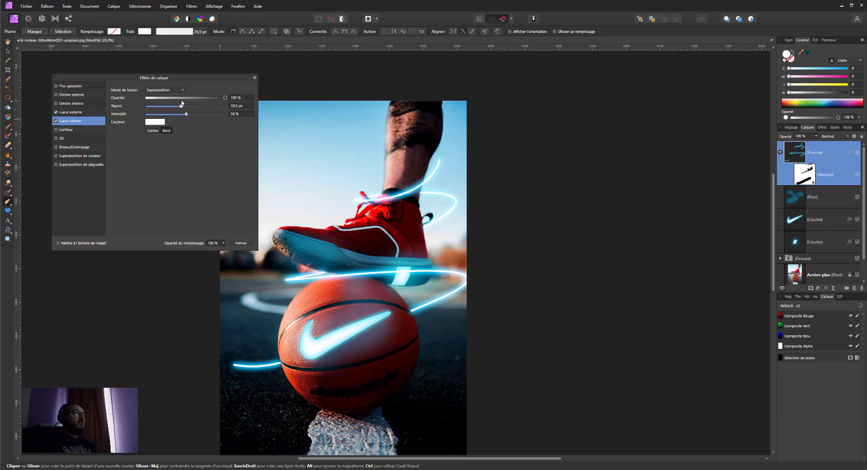
click(155, 122)
drag(158, 144, 223, 143)
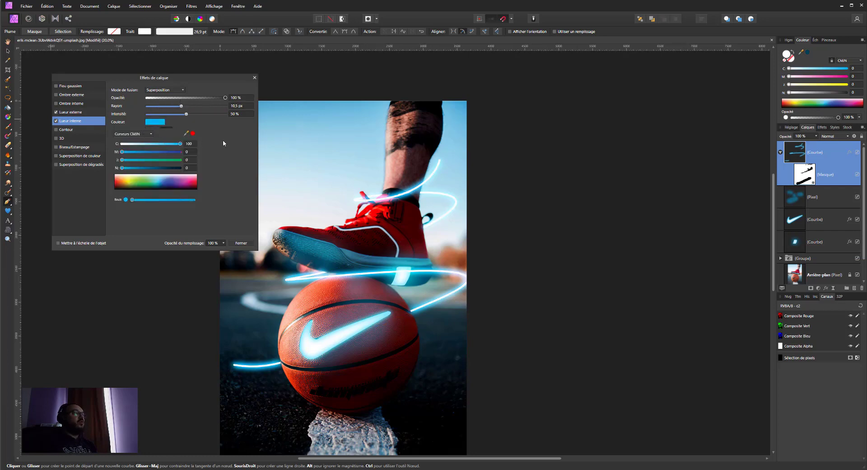
click(187, 114)
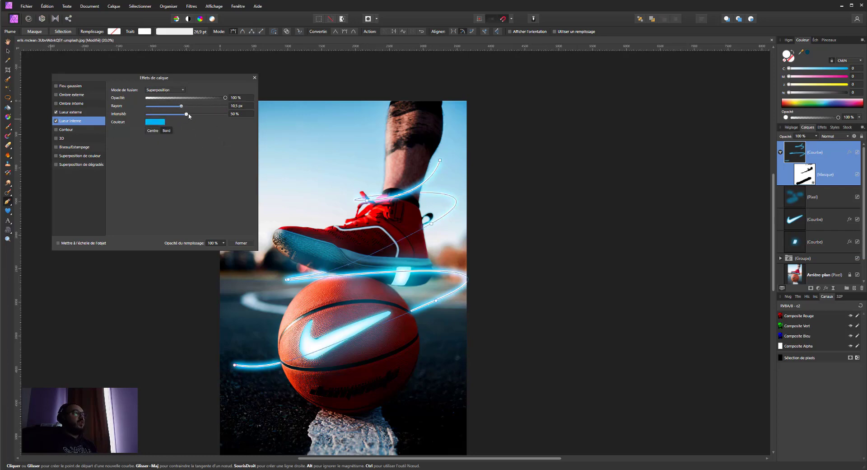
Deselect all layers and examine the glow effects across the whole image.
click(8, 51)
click(412, 140)
scroll(282, 186, down, 1)
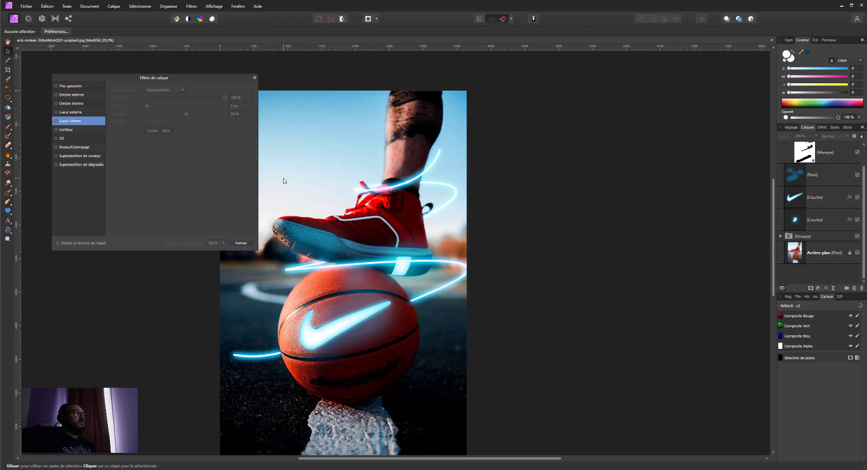
scroll(393, 174, up, 2)
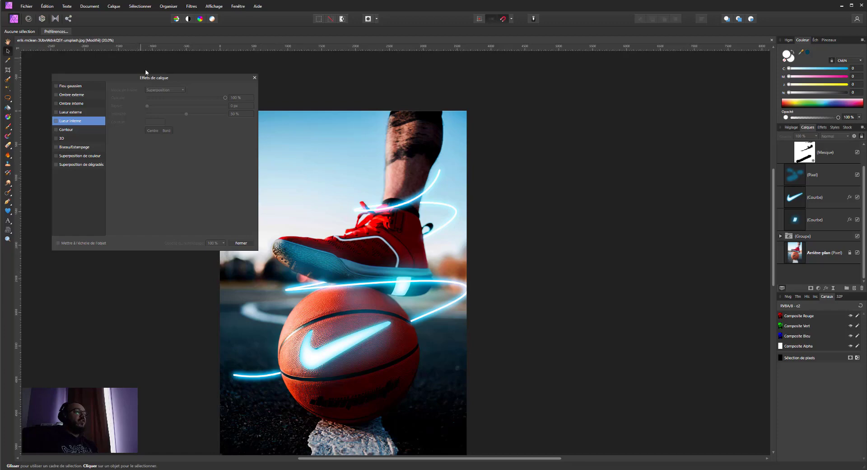
key(ctrl+minus)
key(ctrl+plus)
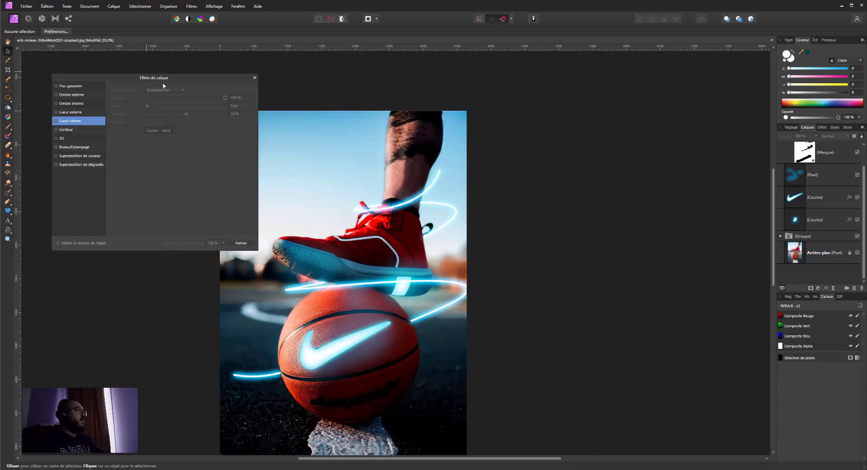
Paint soft 100% cyan light around the ankle and shoe on the painted pixel layer, using a 689 px brush at 27% opacity and 1% hardness.
click(828, 182)
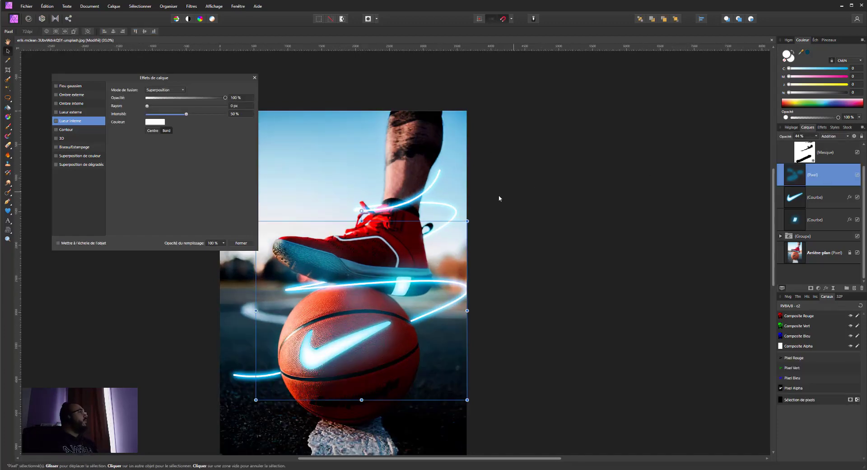
click(8, 127)
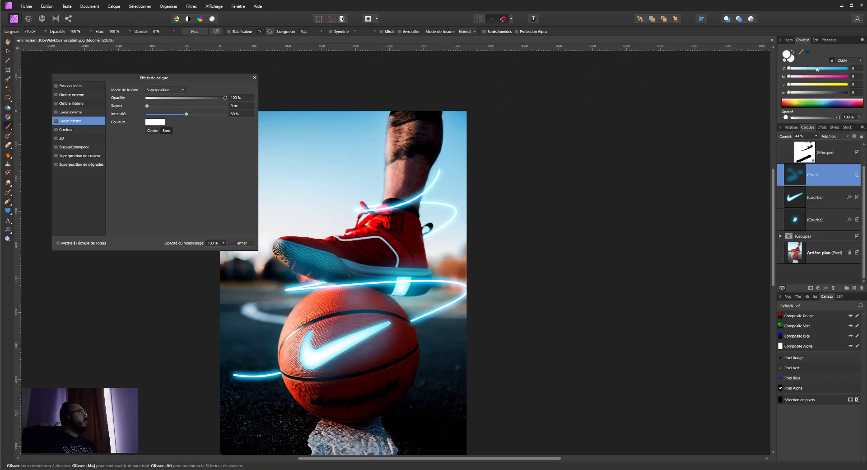
click(833, 68)
click(847, 69)
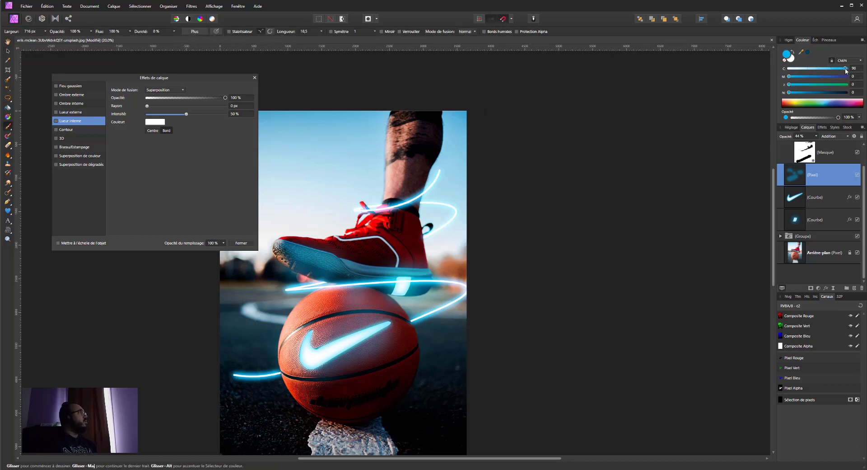
drag(402, 221, 387, 220)
drag(92, 31, 70, 40)
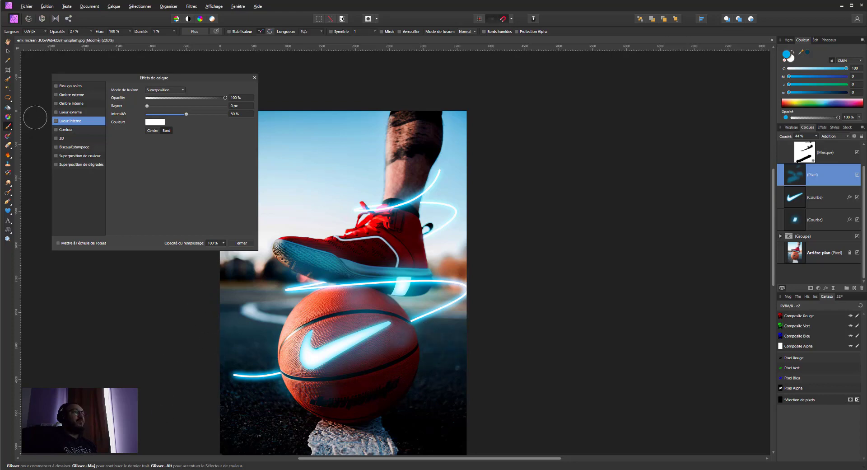
Close the layer effects, review the retouched image and switch to the Move tool.
click(252, 79)
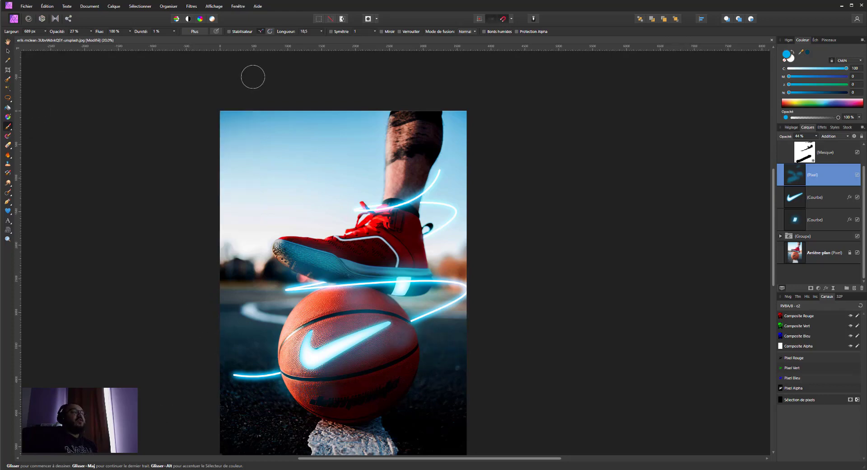
scroll(145, 256, down, 3)
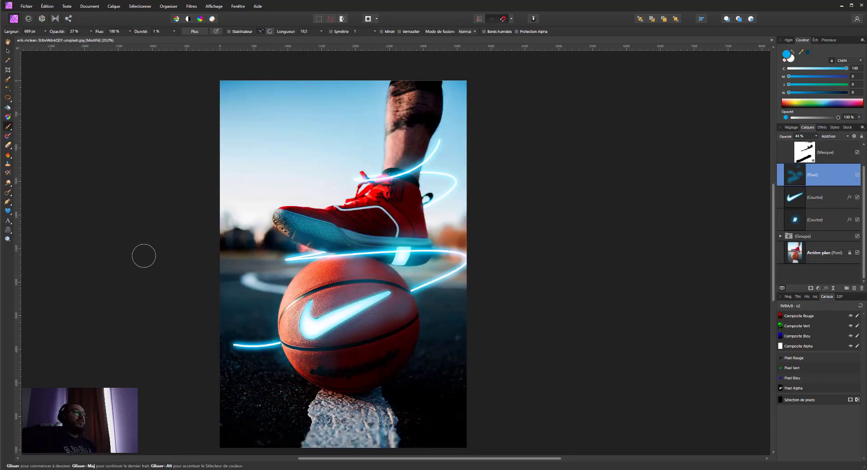
scroll(132, 215, up, 1)
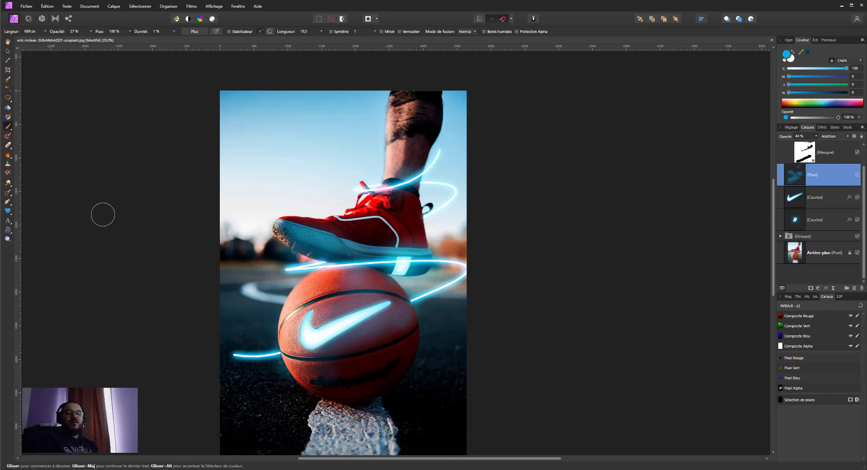
click(9, 52)
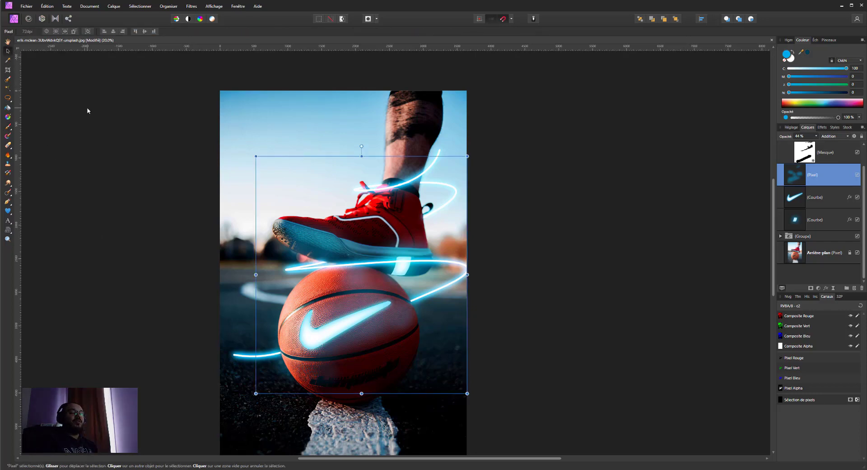